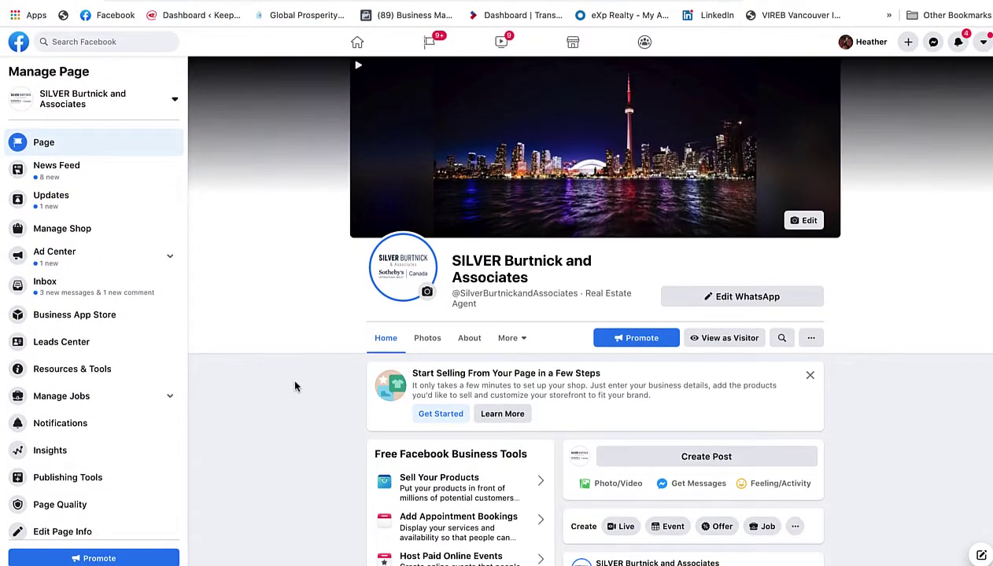
# Select and copy the bit.ly home-evaluation link in the 'SOLD Over Asking' post text.
pyautogui.scroll(-5, 295, 385)
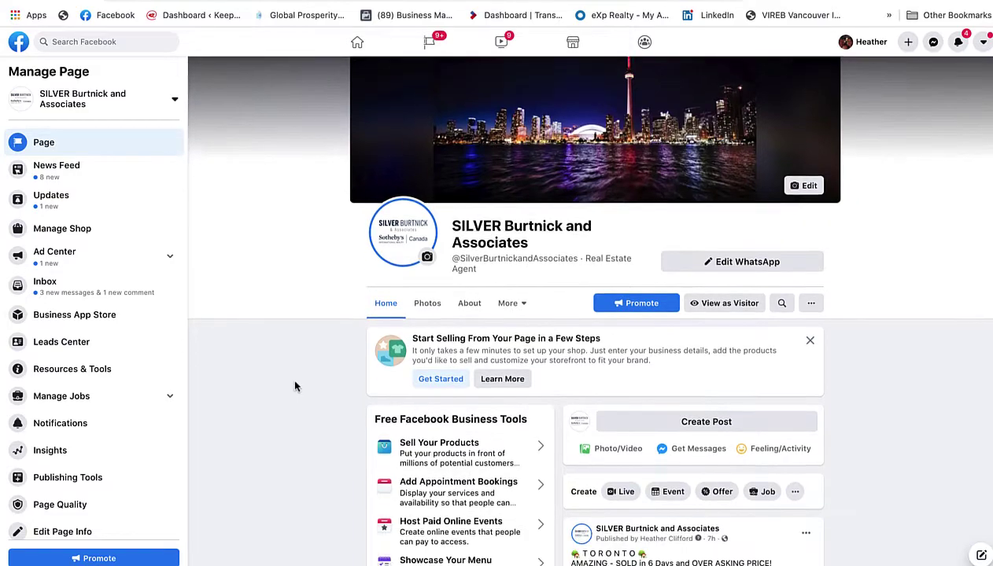
pyautogui.scroll(-2, 295, 385)
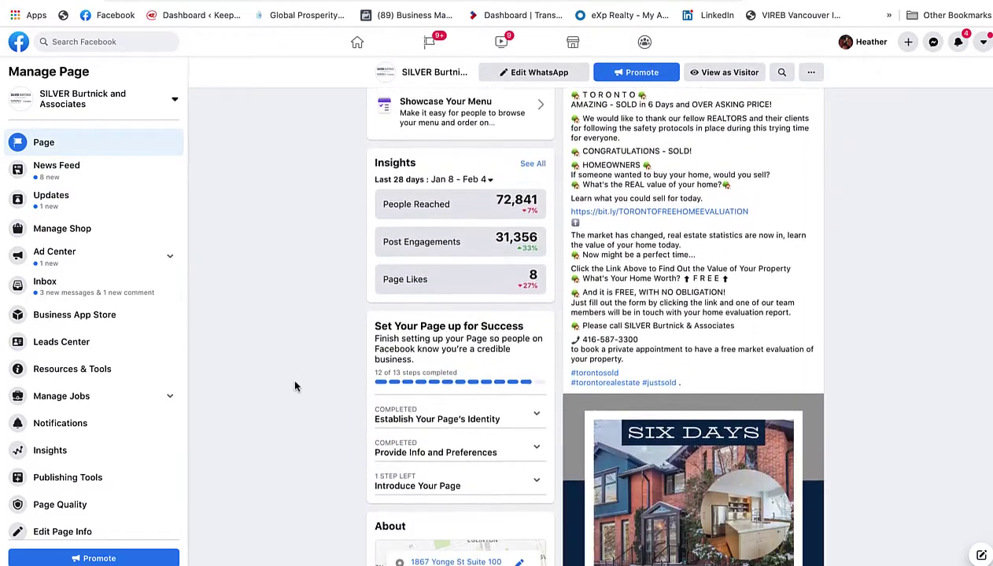
pyautogui.scroll(-3, 295, 386)
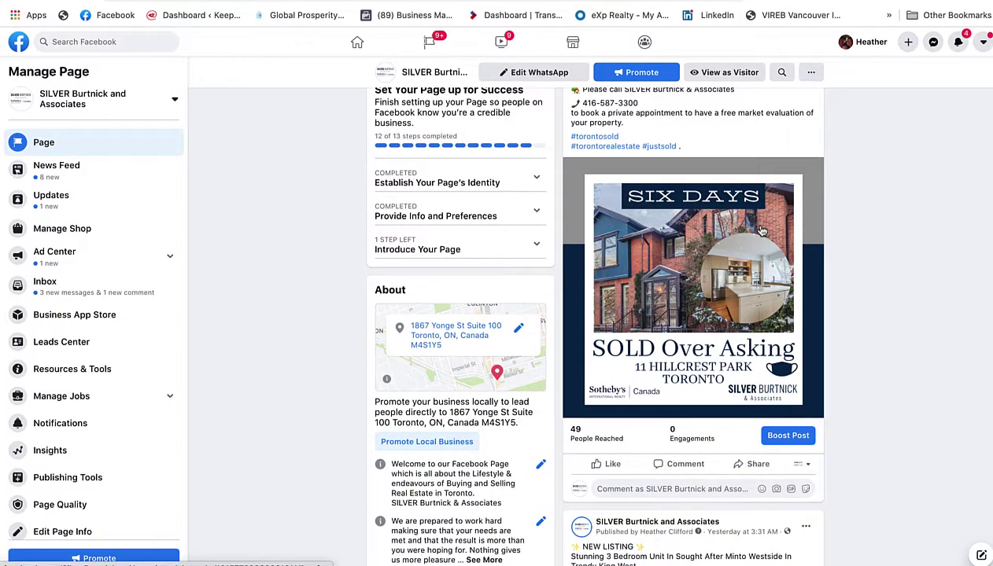
pyautogui.scroll(3, 760, 230)
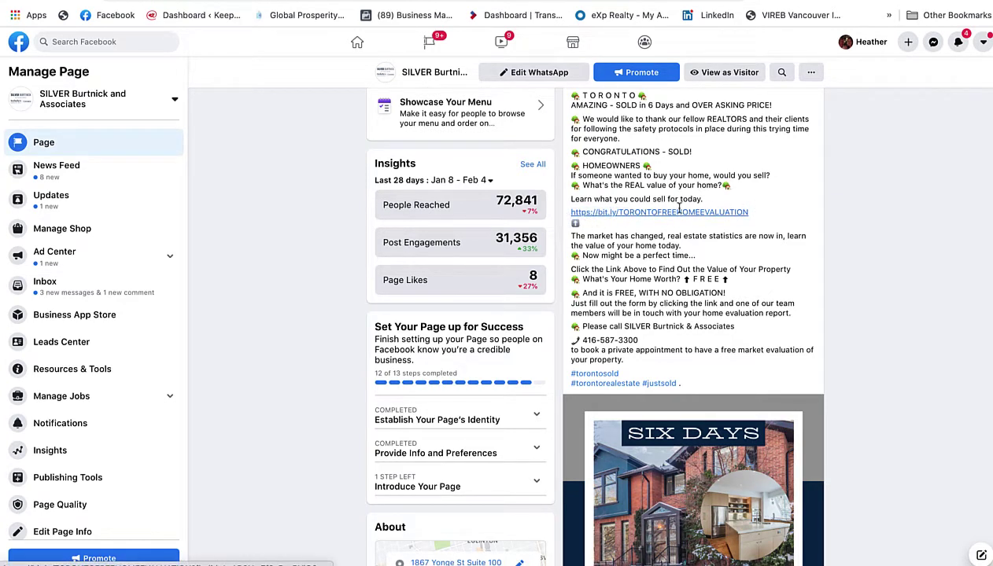
pyautogui.moveTo(569, 212); pyautogui.dragTo(746, 214)
pyautogui.hotkey('ctrl', 'c')
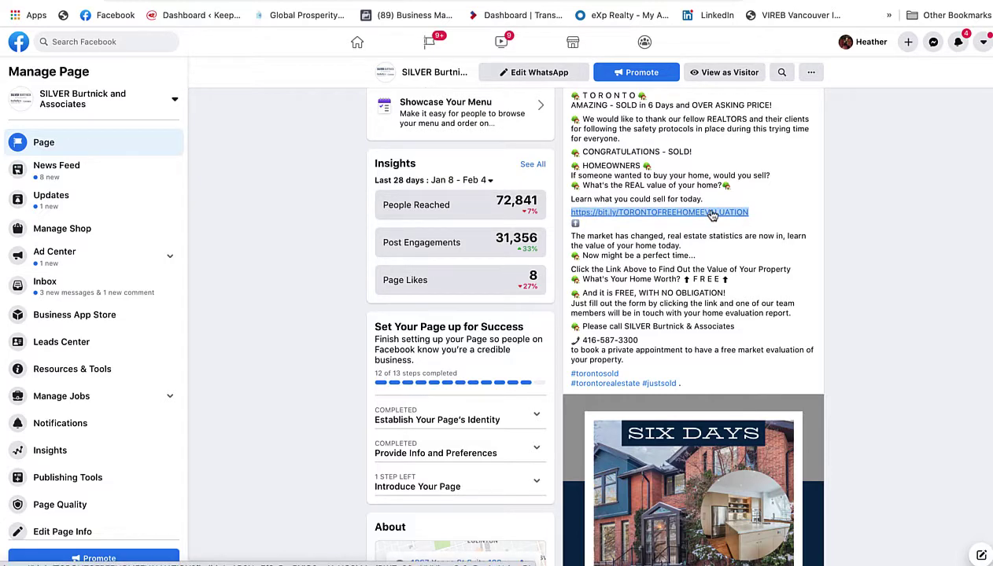
pyautogui.scroll(-4, 794, 358)
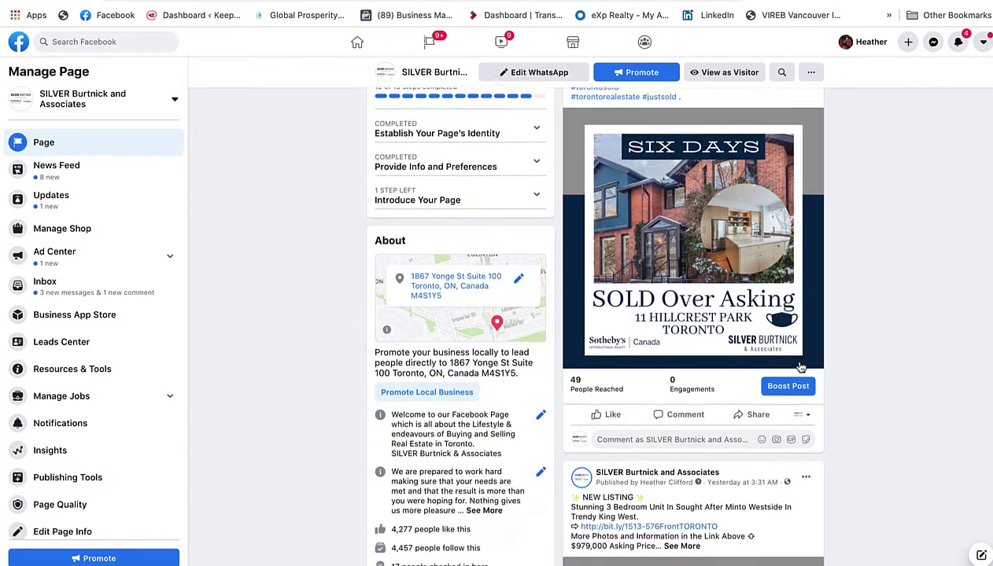
pyautogui.scroll(-1, 800, 367)
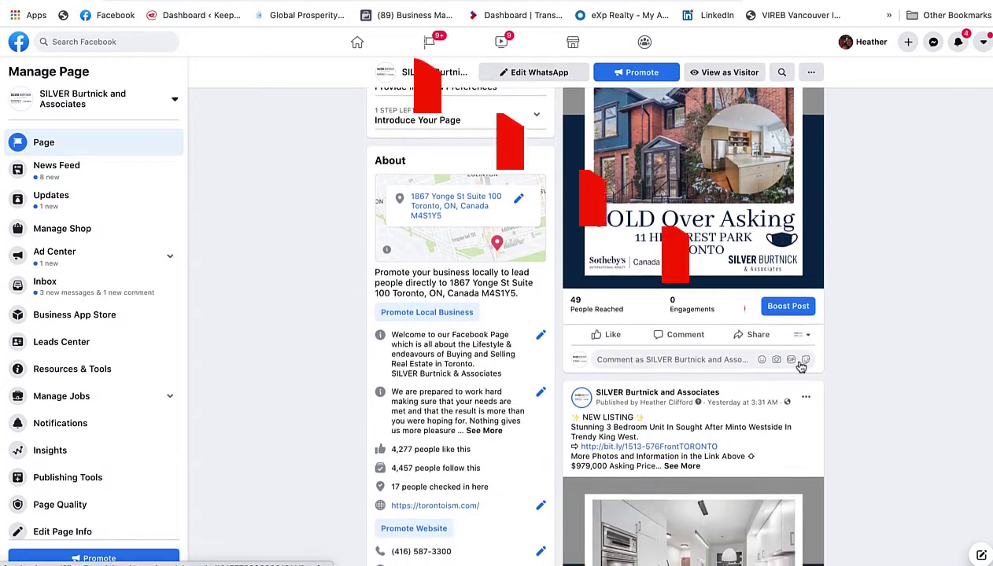
# Start a boost for the 'SOLD Over Asking' post and look over the Boost Post form.
pyautogui.click(789, 307)
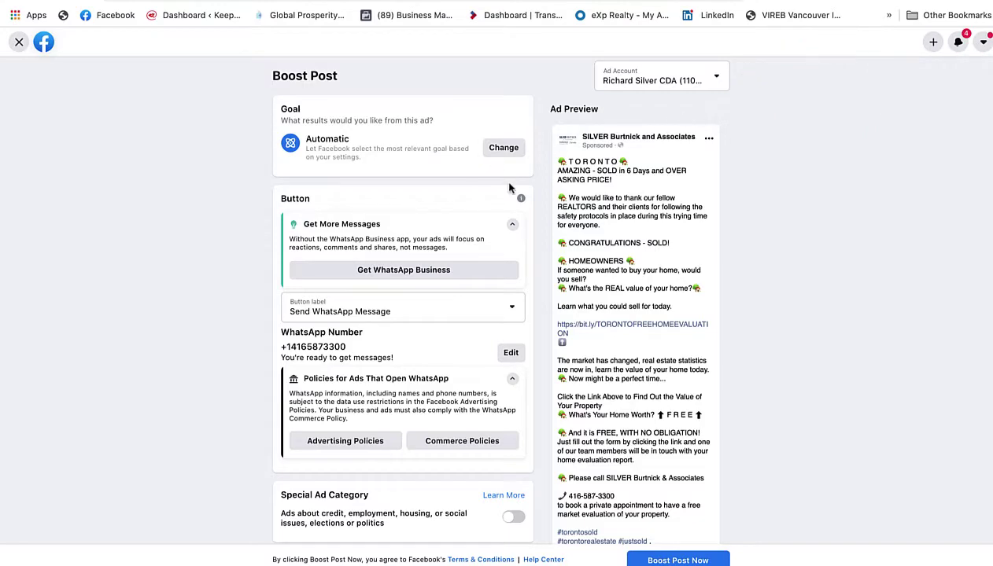
pyautogui.scroll(-5, 509, 188)
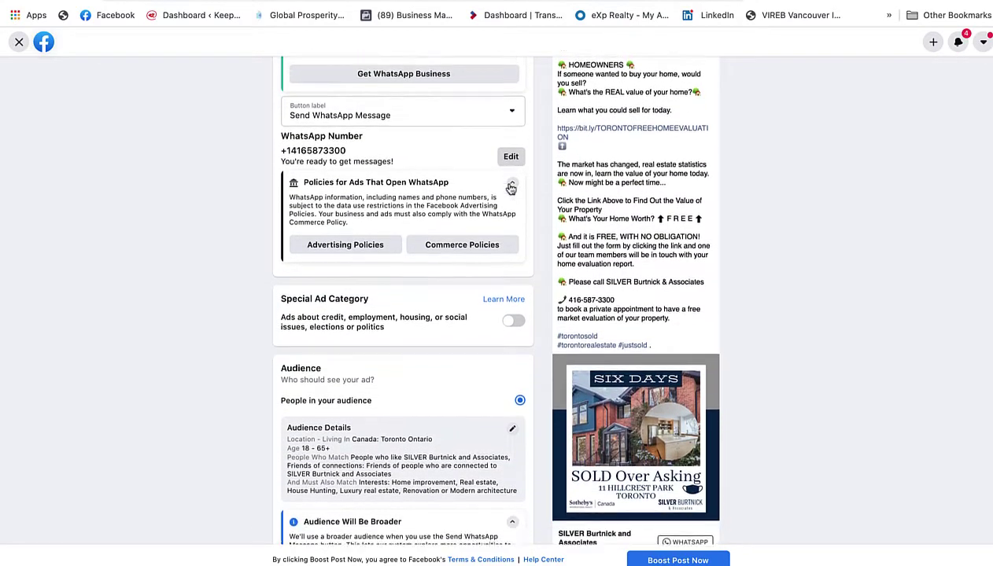
pyautogui.scroll(2, 510, 188)
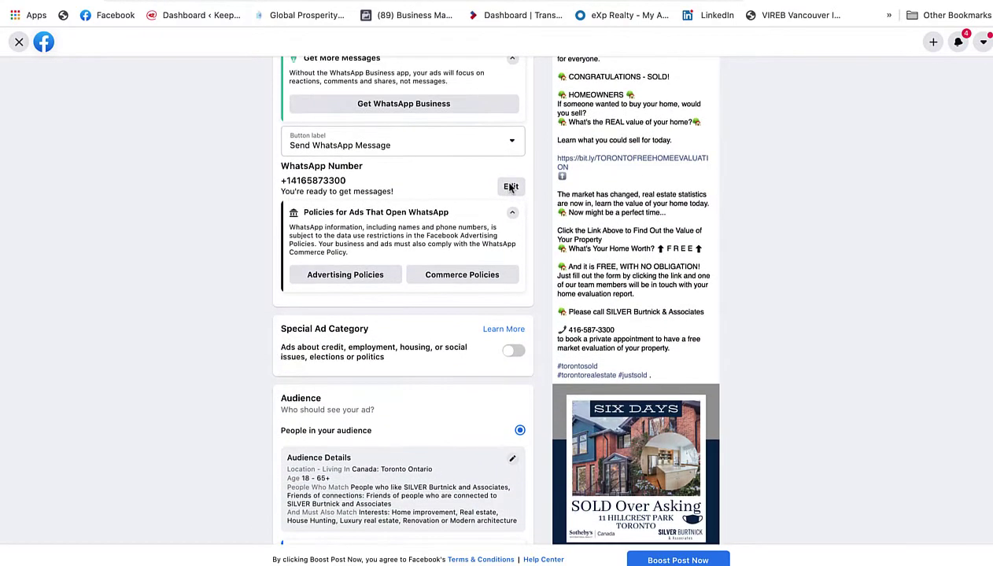
pyautogui.scroll(1, 510, 188)
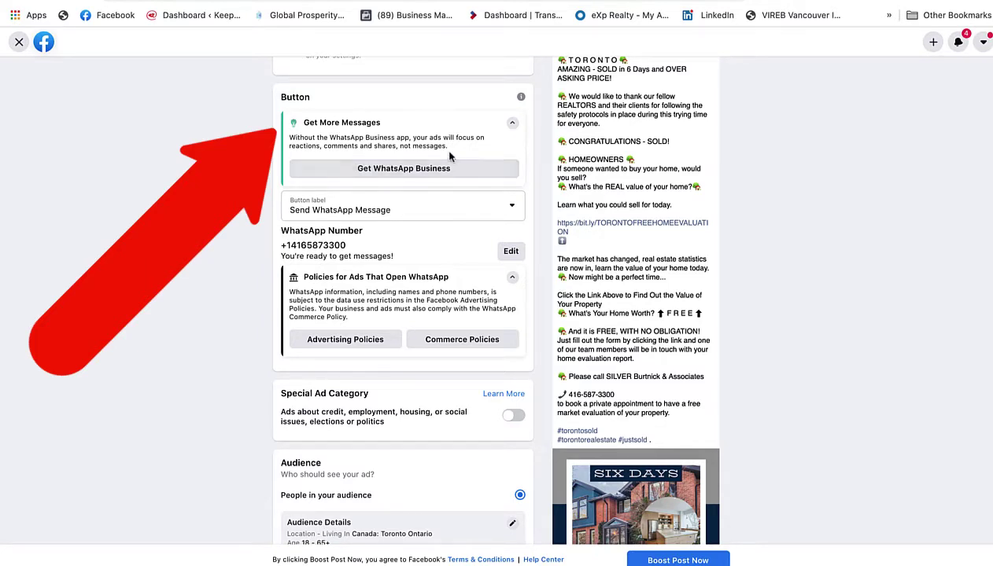
# Set the boost's button label to Learn More instead of Send WhatsApp Message.
pyautogui.click(512, 210)
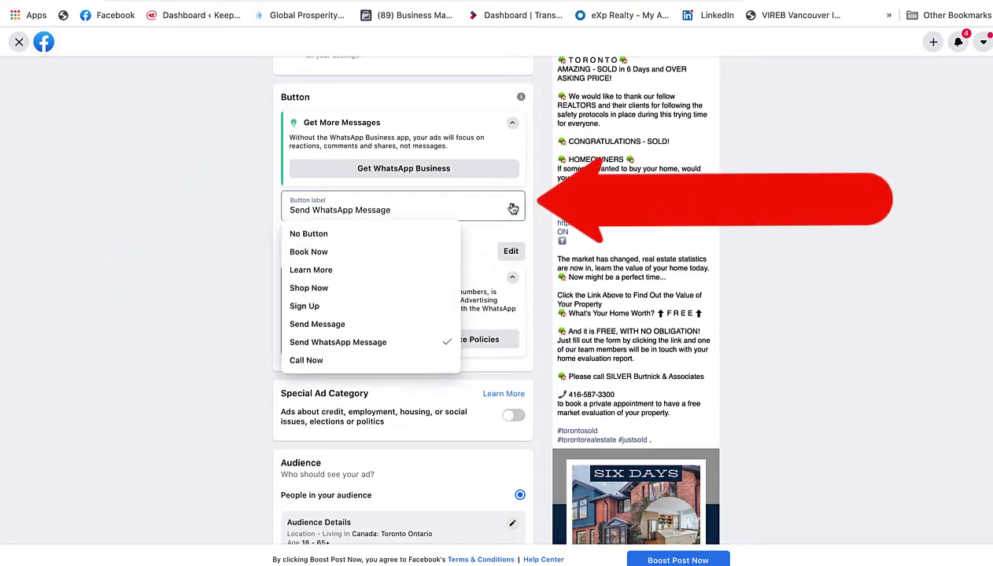
pyautogui.click(328, 271)
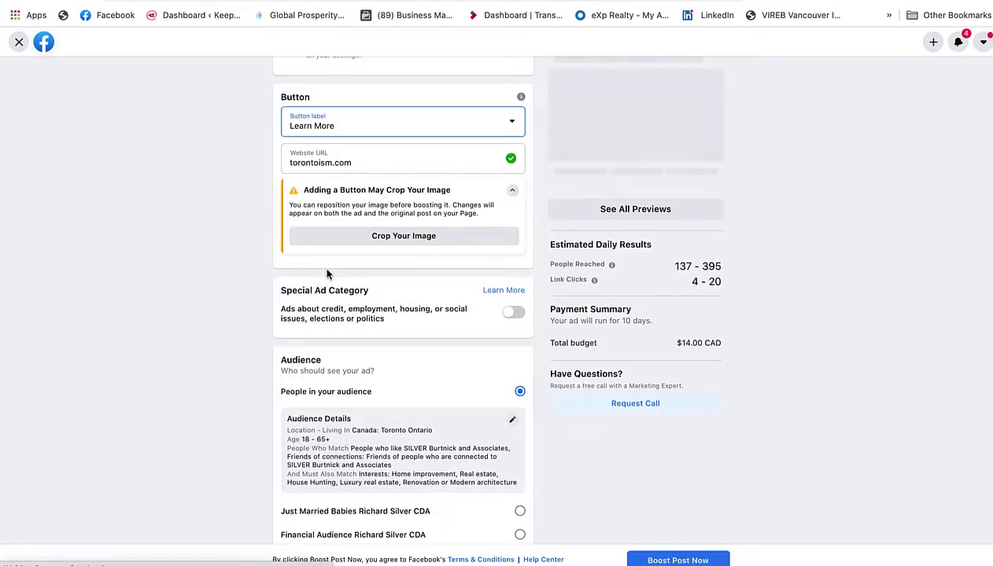
pyautogui.scroll(-4, 328, 273)
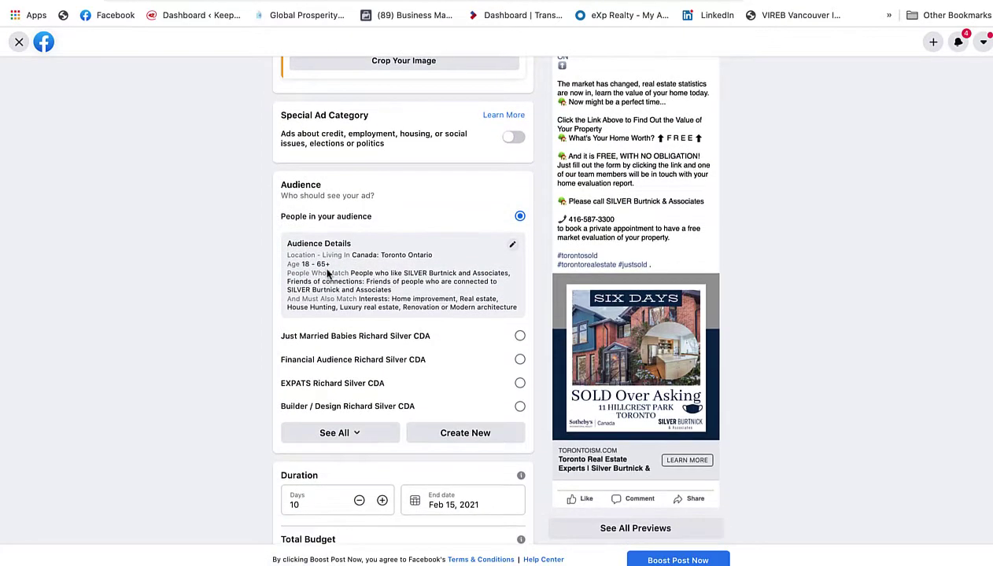
pyautogui.scroll(4, 328, 273)
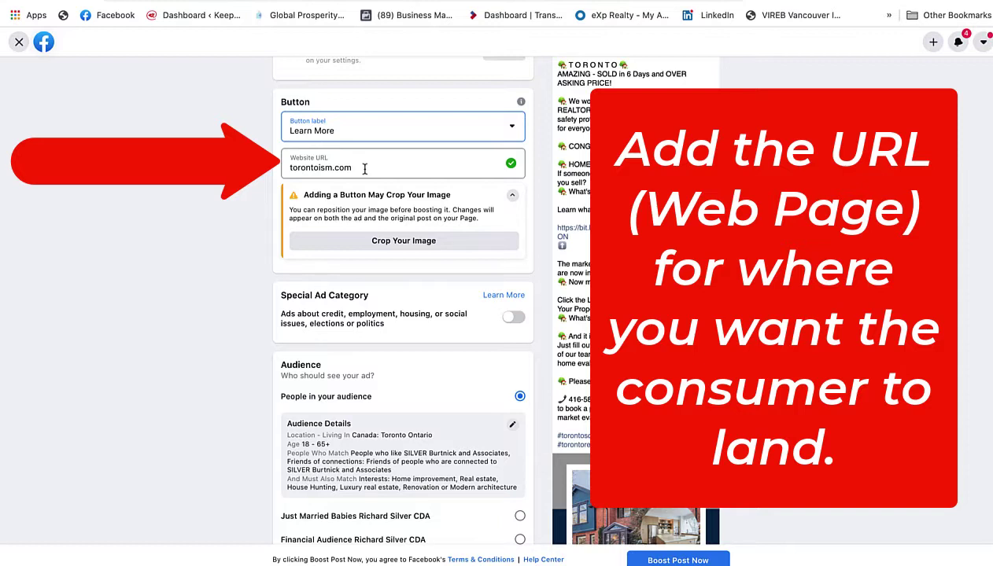
pyautogui.moveTo(364, 169); pyautogui.dragTo(284, 166)
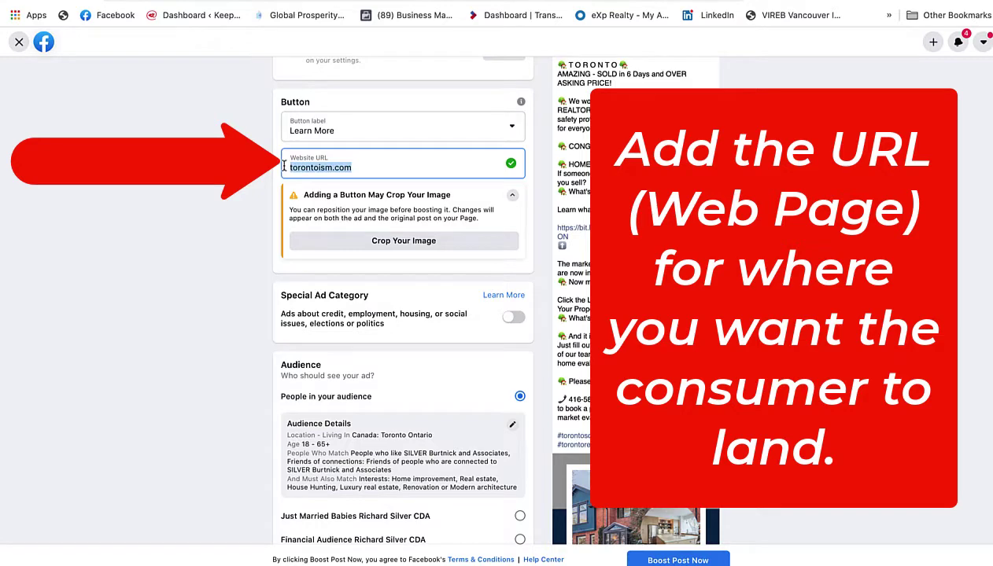
pyautogui.hotkey('ctrl', 'v')
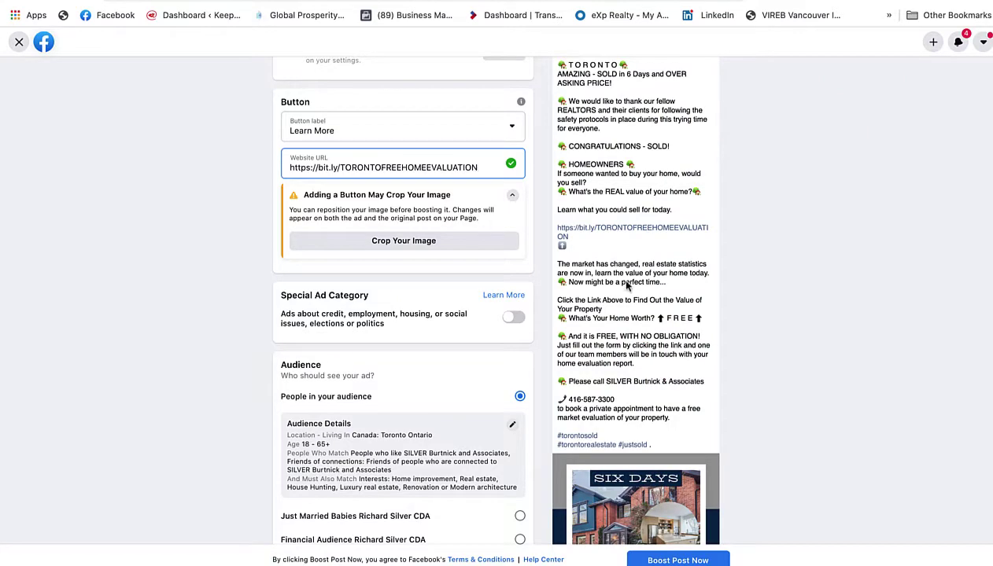
pyautogui.scroll(-5, 627, 283)
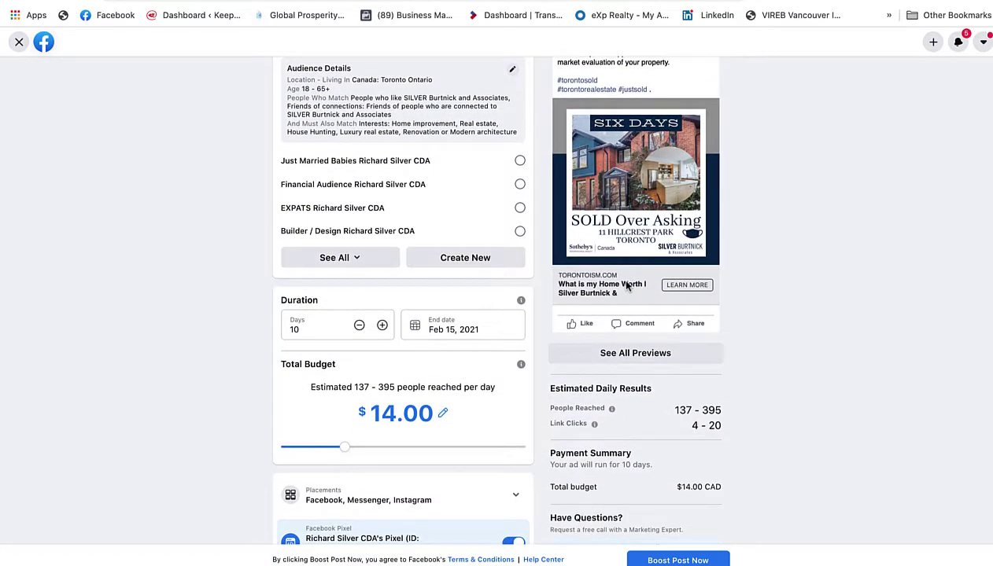
pyautogui.scroll(3, 627, 287)
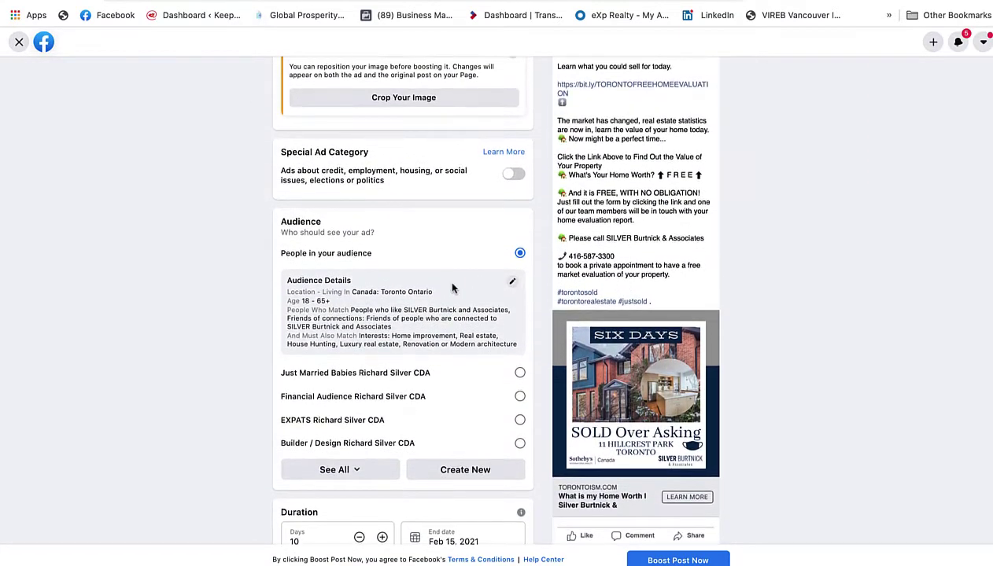
pyautogui.scroll(1, 452, 289)
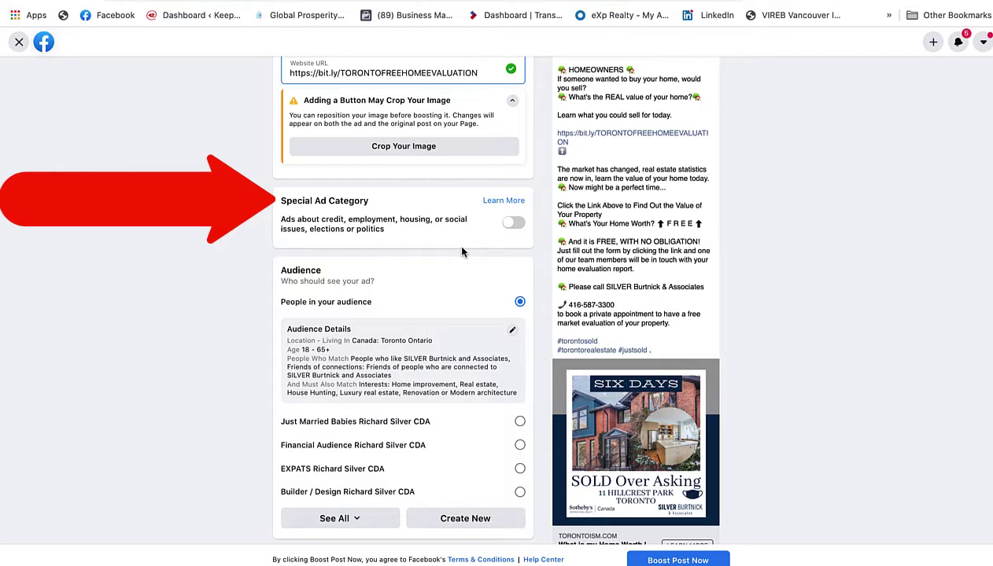
# Turn on Special Ad Category and choose Housing as the ad category.
pyautogui.click(516, 223)
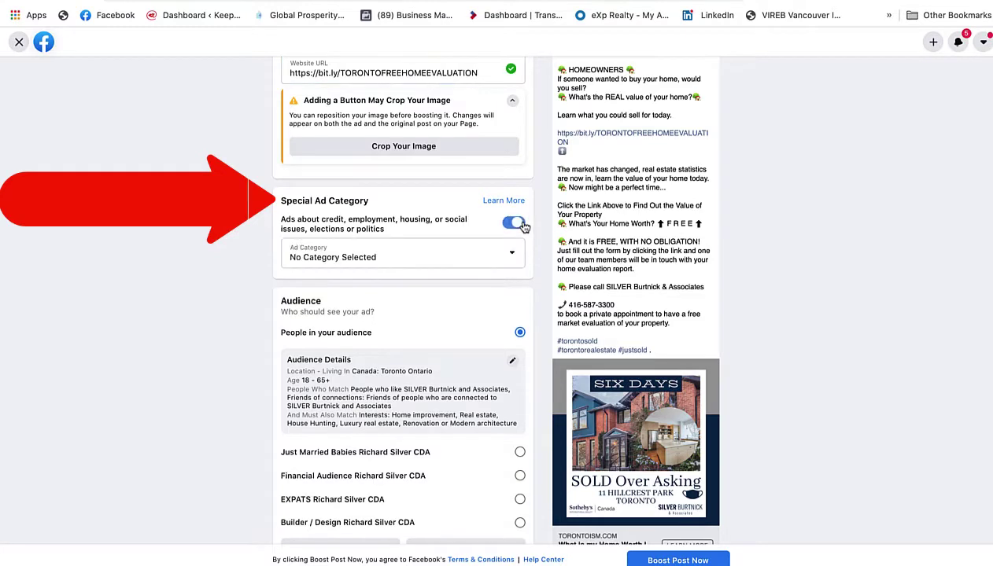
pyautogui.click(469, 266)
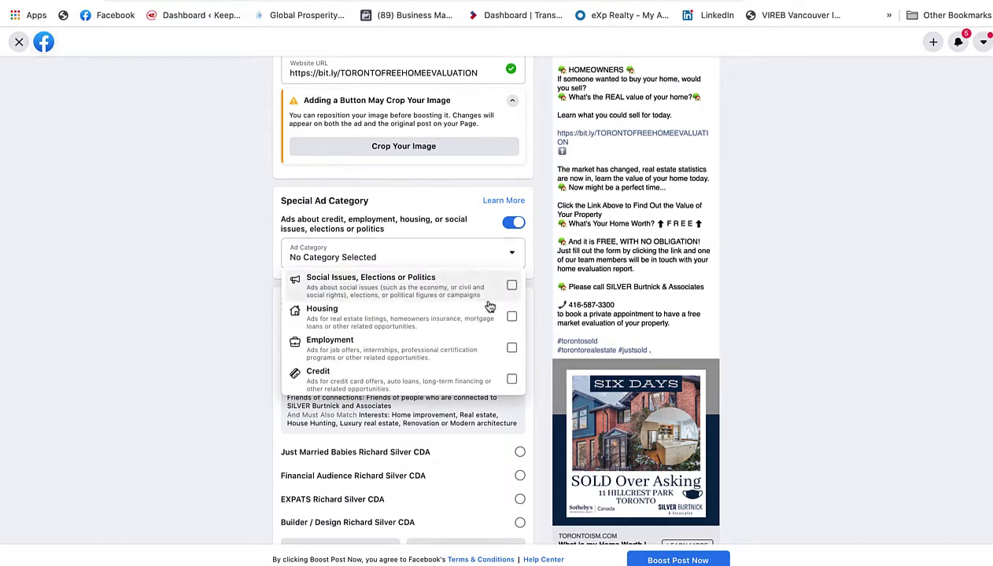
pyautogui.click(511, 317)
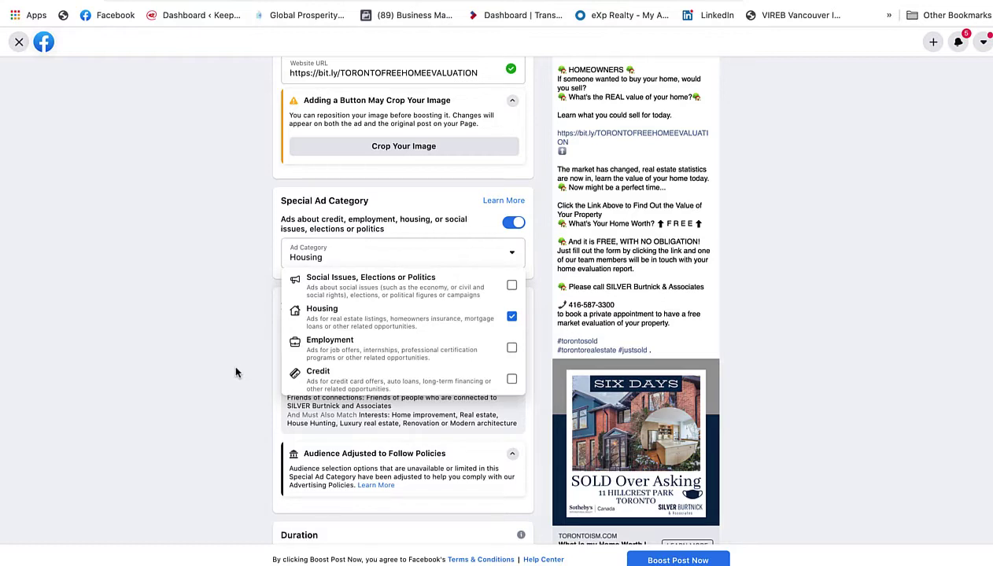
pyautogui.click(236, 373)
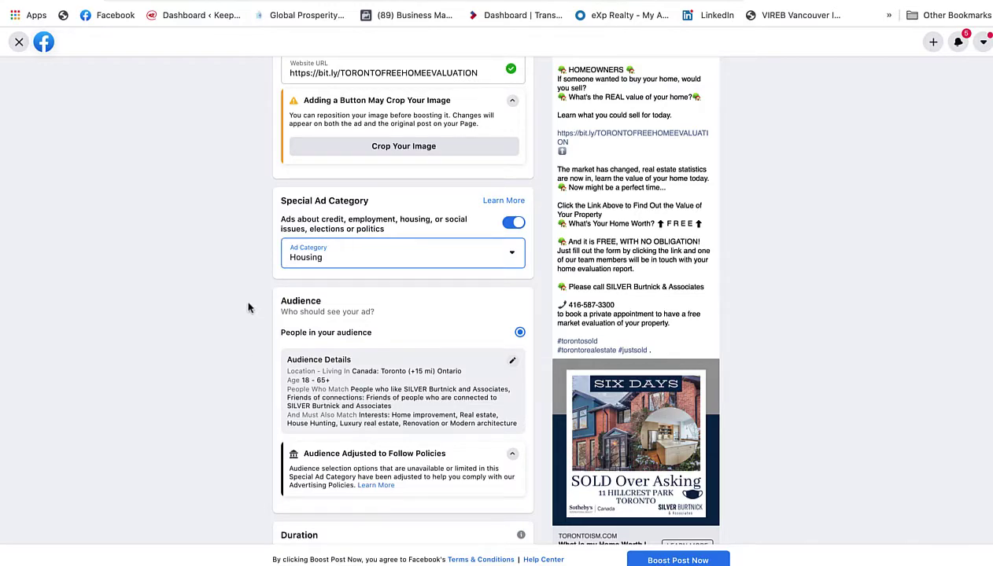
pyautogui.scroll(-4, 247, 307)
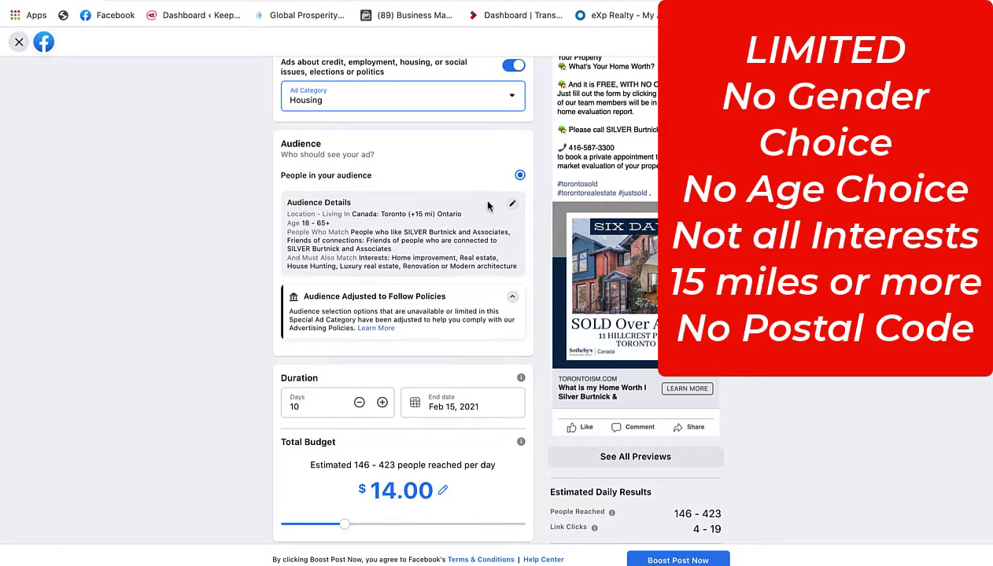
pyautogui.click(512, 205)
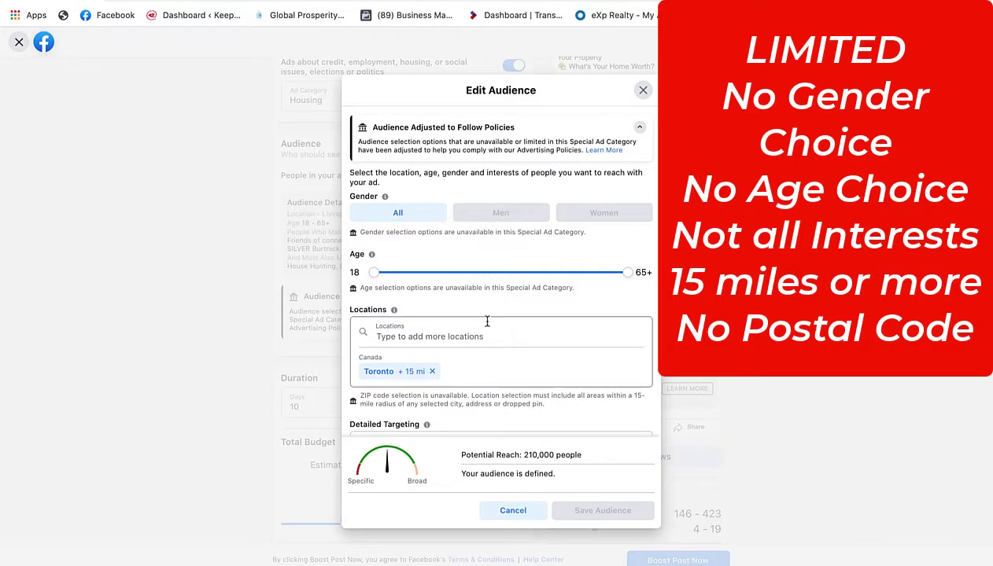
pyautogui.scroll(-2, 487, 326)
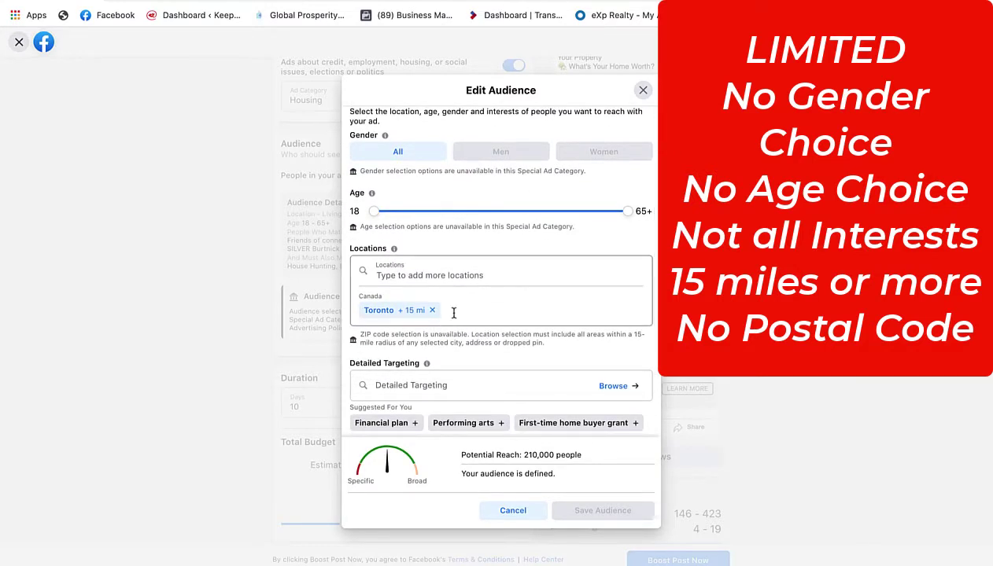
pyautogui.click(443, 275)
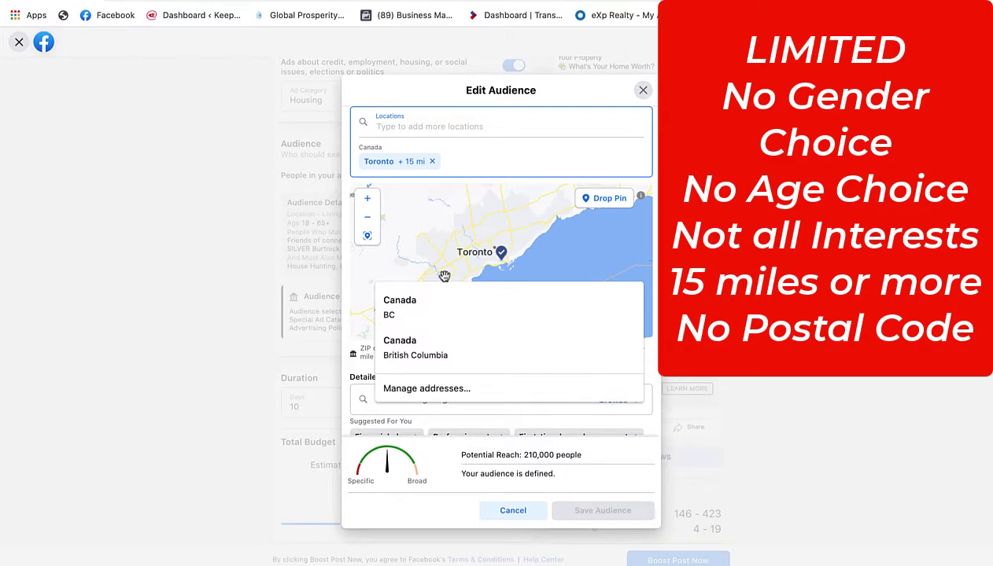
pyautogui.click(252, 433)
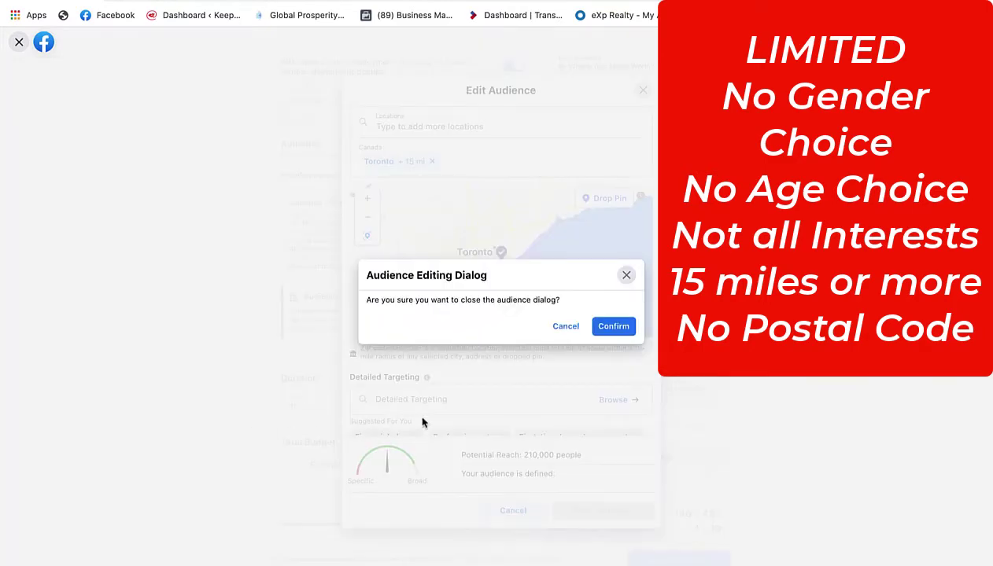
pyautogui.click(615, 327)
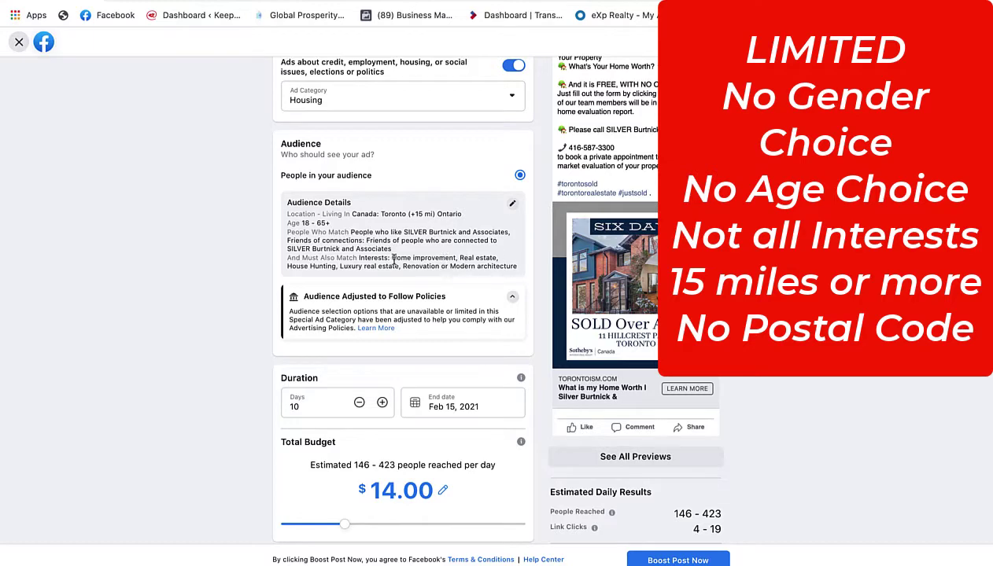
# In the audience editor, add Financial plan and First-time home buyer grant interests.
pyautogui.scroll(-1, 409, 252)
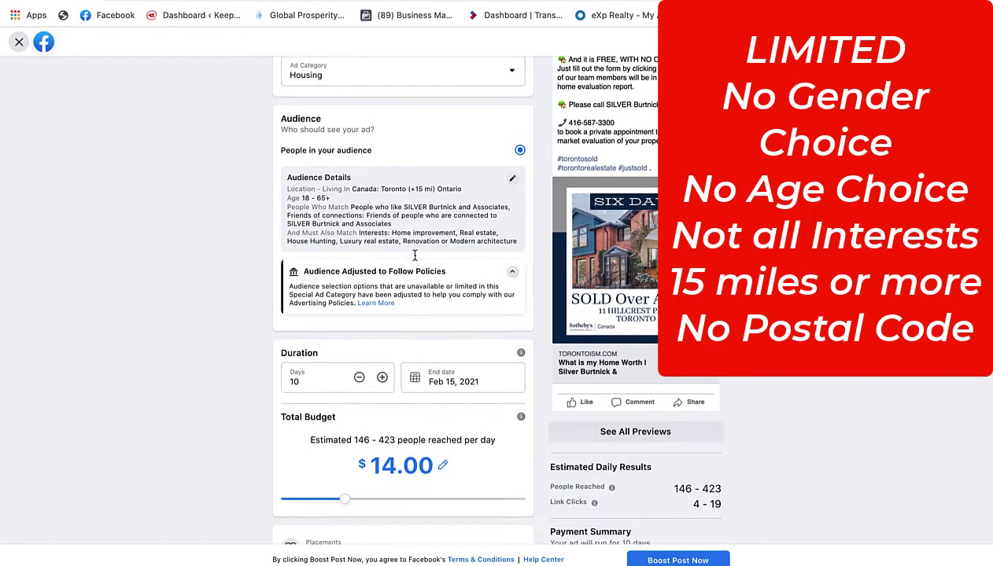
pyautogui.click(517, 180)
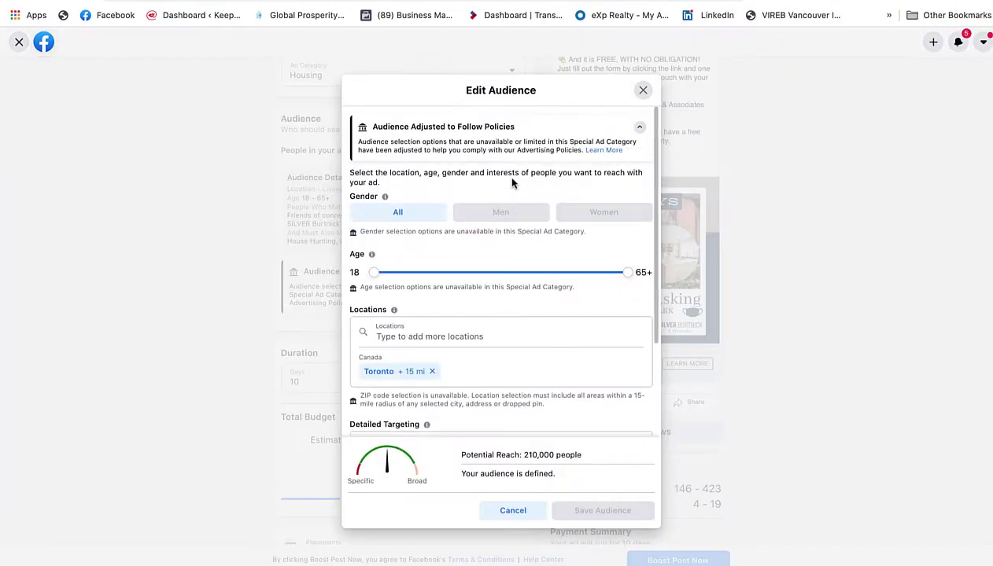
pyautogui.scroll(-2, 530, 301)
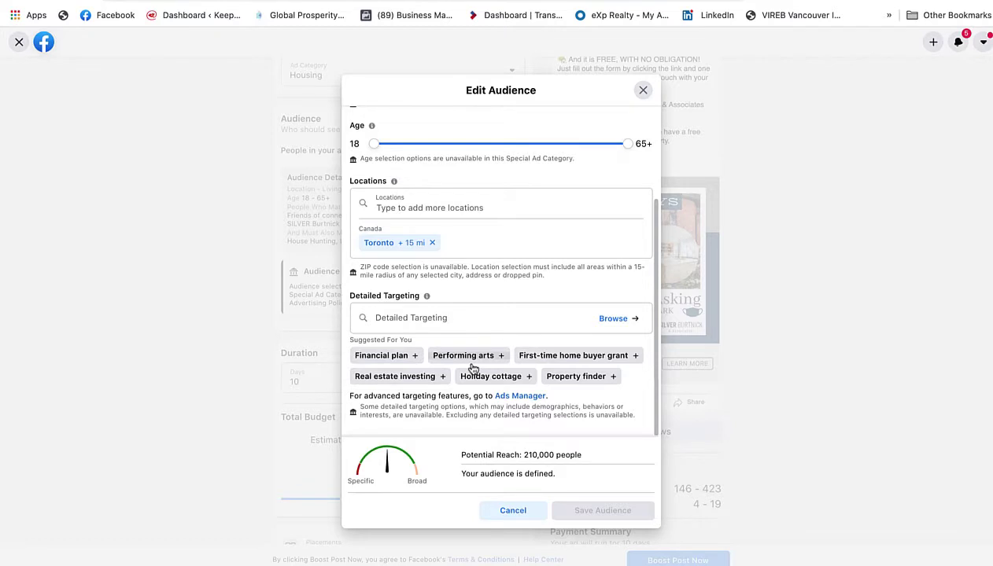
pyautogui.click(405, 355)
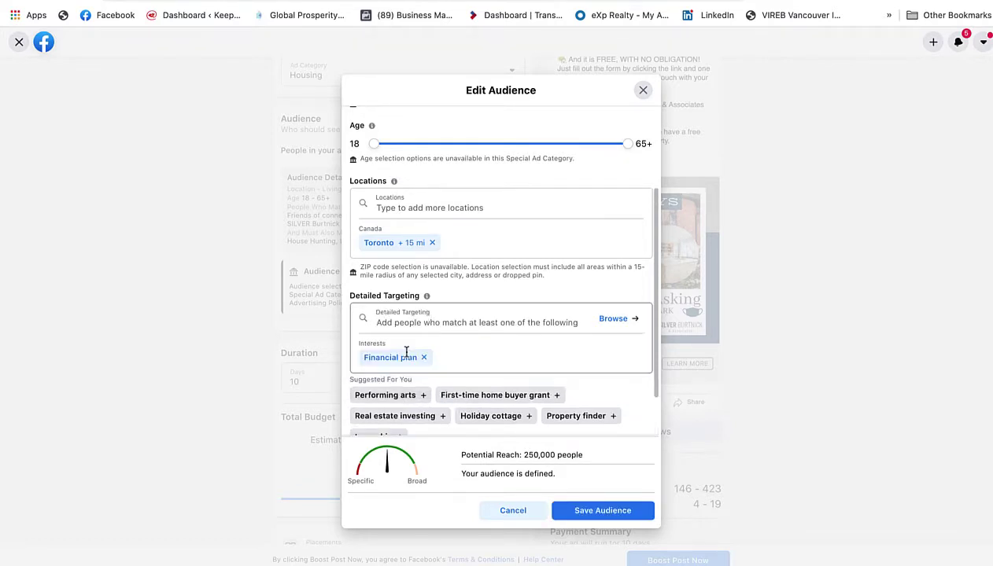
pyautogui.click(505, 397)
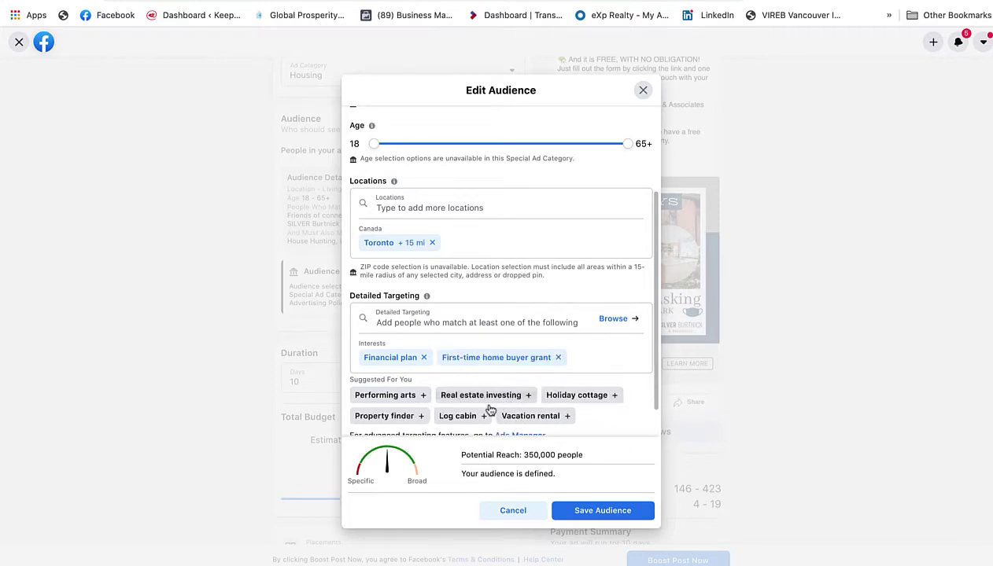
pyautogui.scroll(-1, 440, 430)
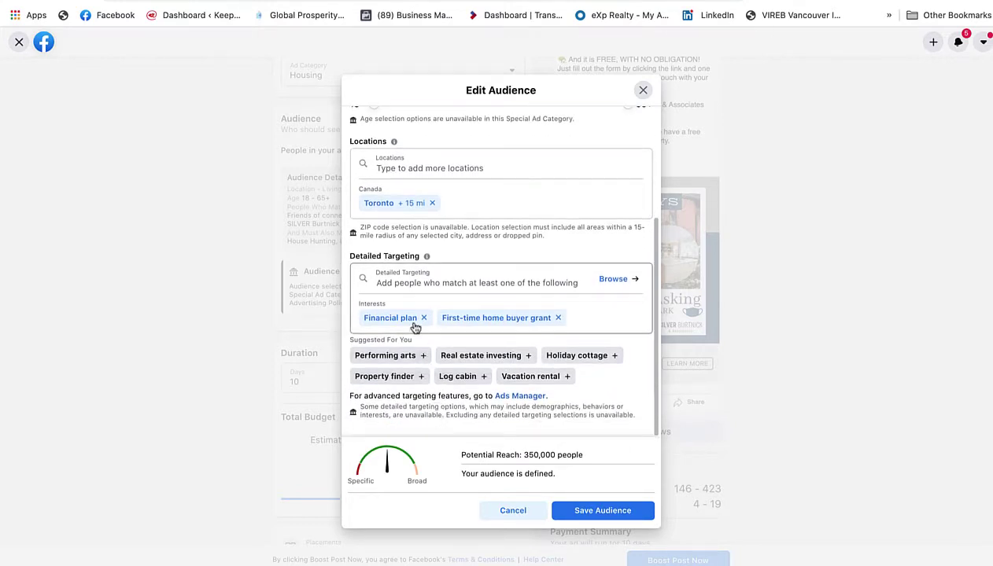
# Search and add House Hunting and Home improvement interests, then save the audience.
pyautogui.click(588, 319)
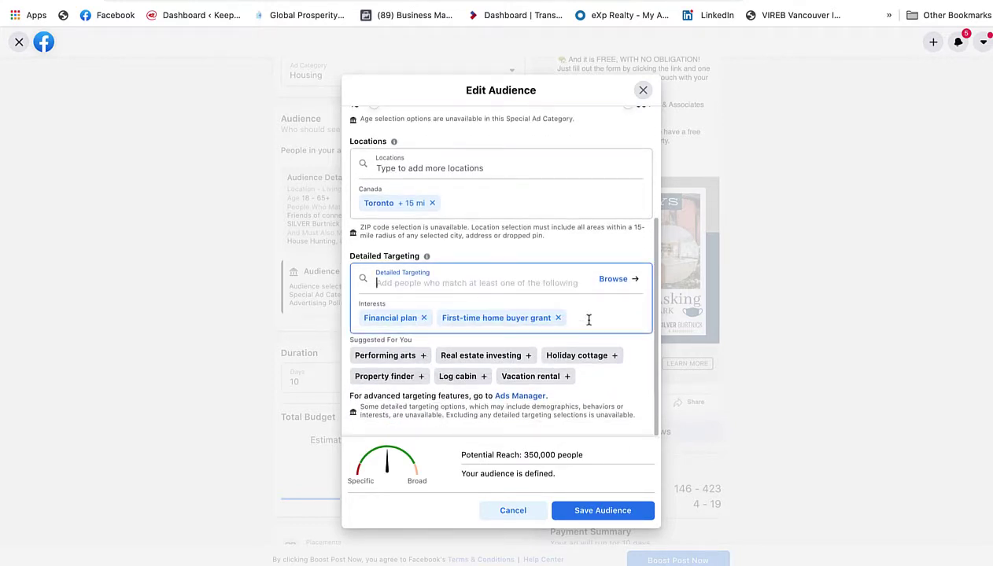
pyautogui.write('h')
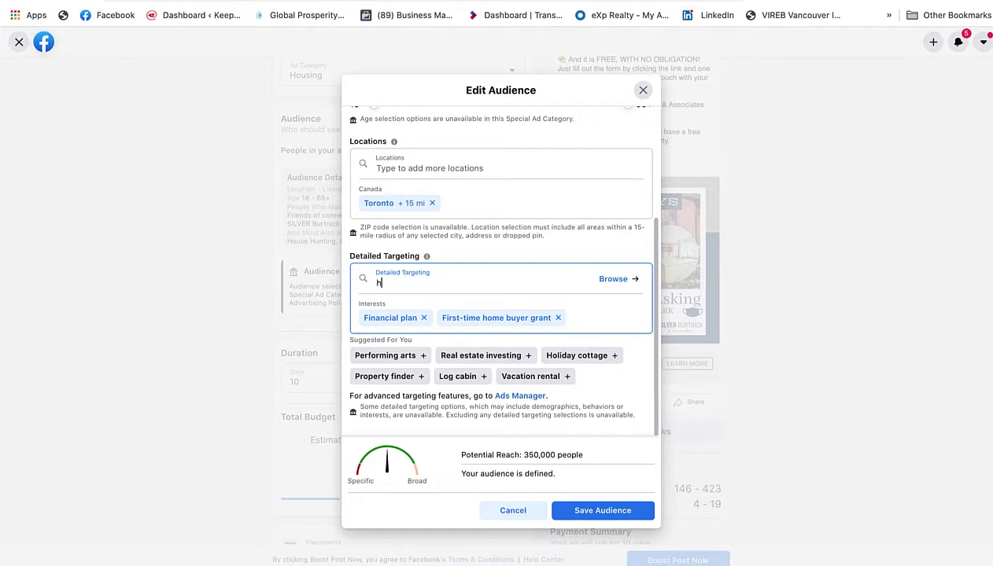
pyautogui.write('ouse huntin')
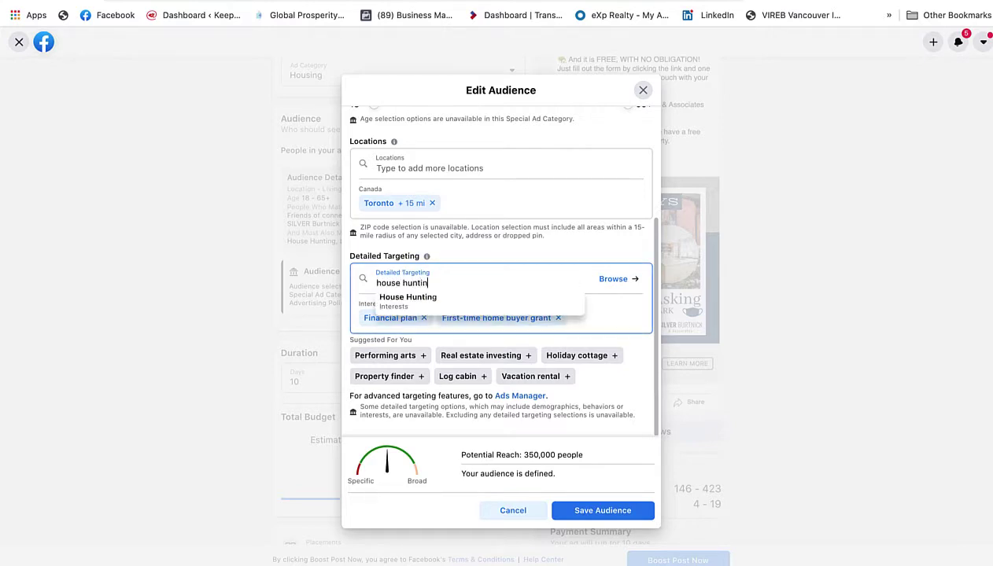
pyautogui.click(397, 298)
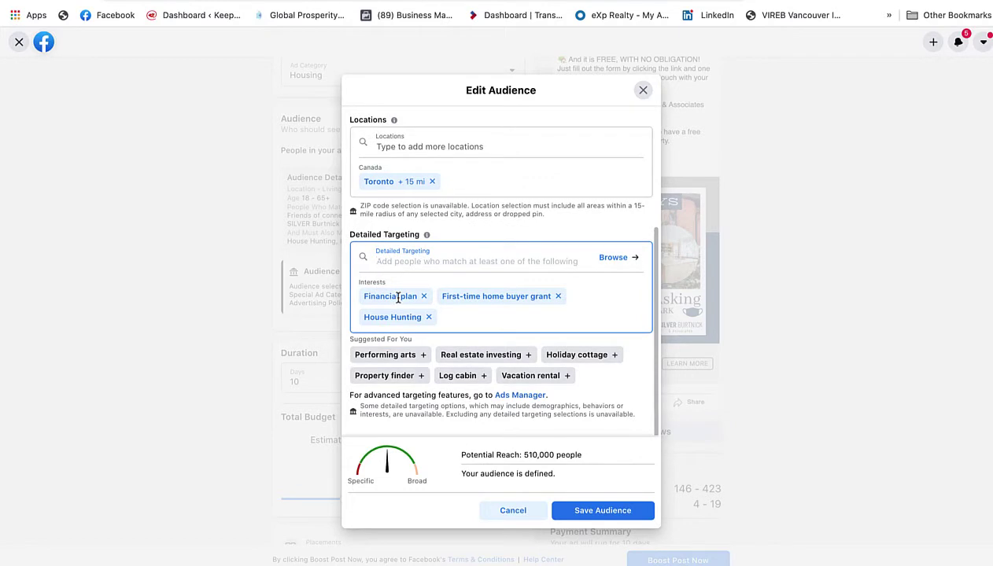
pyautogui.write('renov')
pyautogui.click(398, 275)
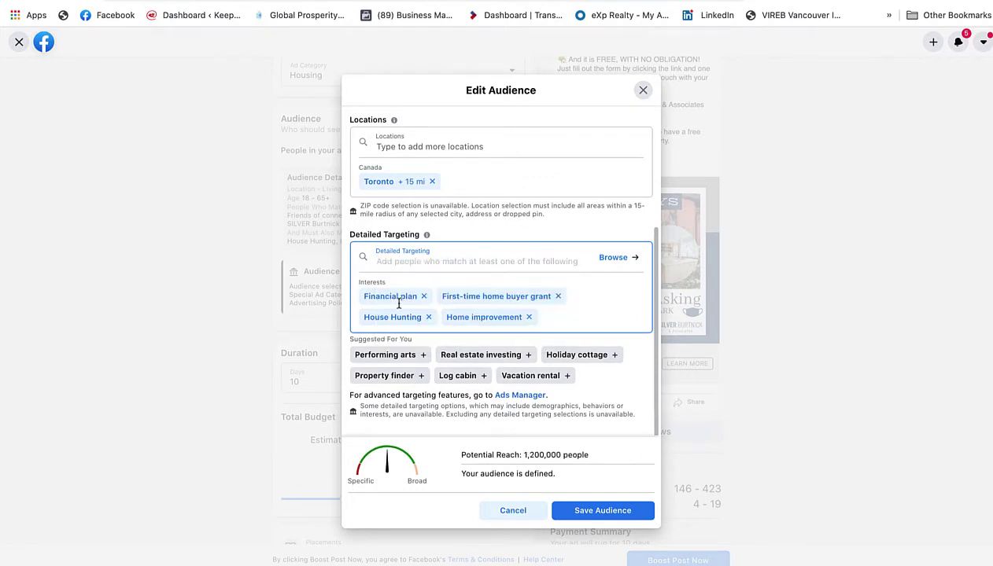
pyautogui.click(601, 512)
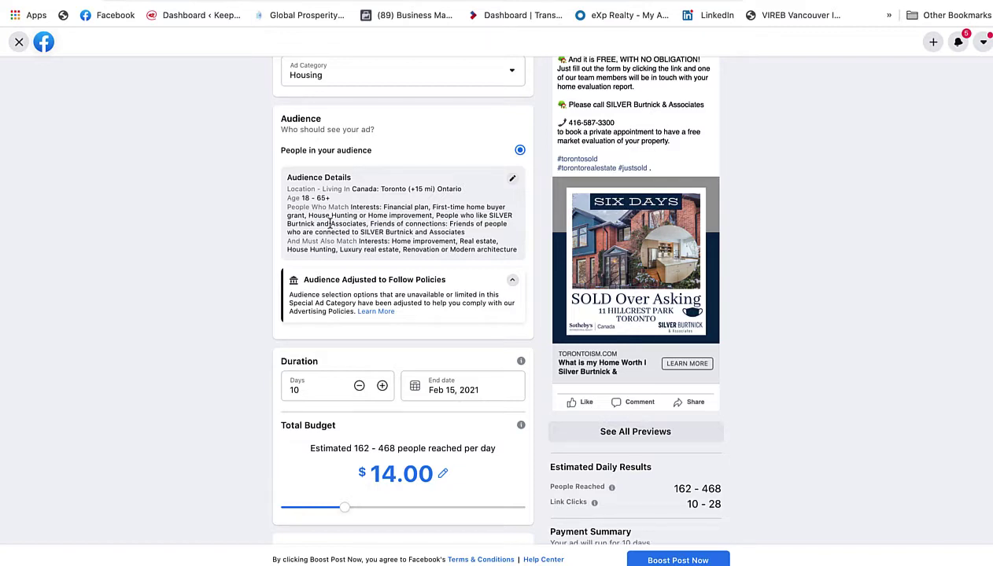
# Drag the Total Budget slider from $14.00 up to $20.00 CAD.
pyautogui.scroll(-3, 378, 253)
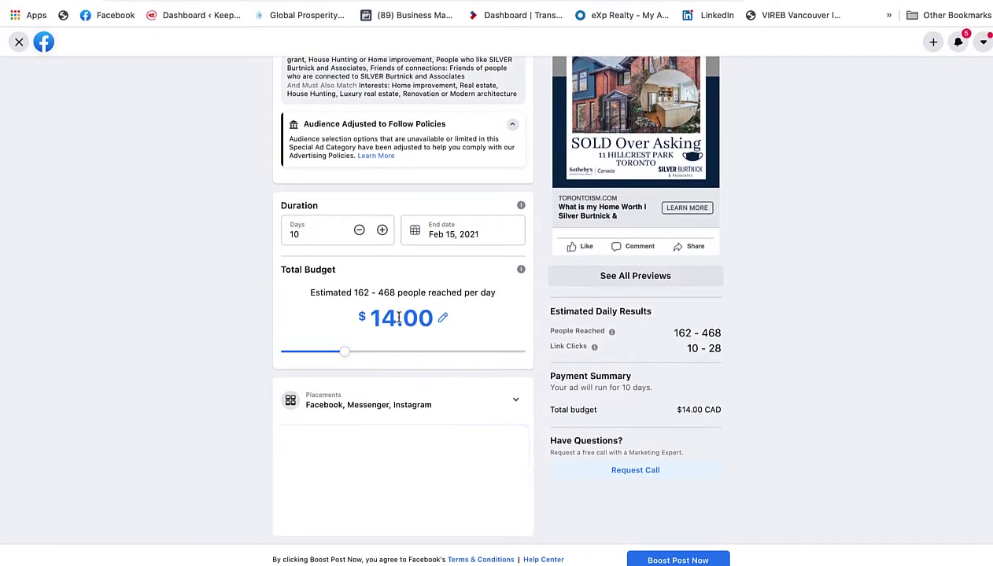
pyautogui.moveTo(342, 357); pyautogui.dragTo(376, 360)
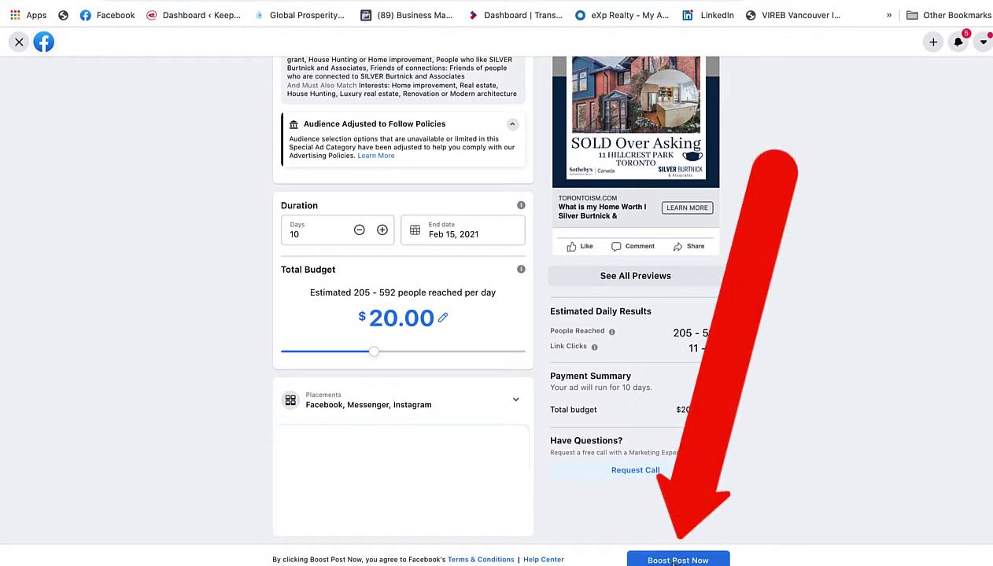
# Submit the boost with Boost Post Now and proceed to the Ad Center.
pyautogui.click(673, 561)
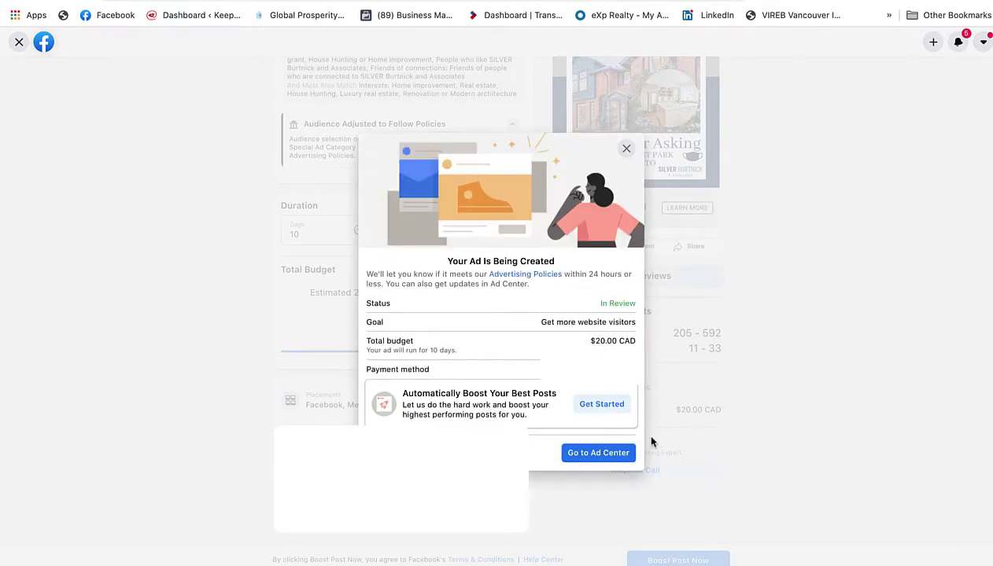
pyautogui.click(600, 461)
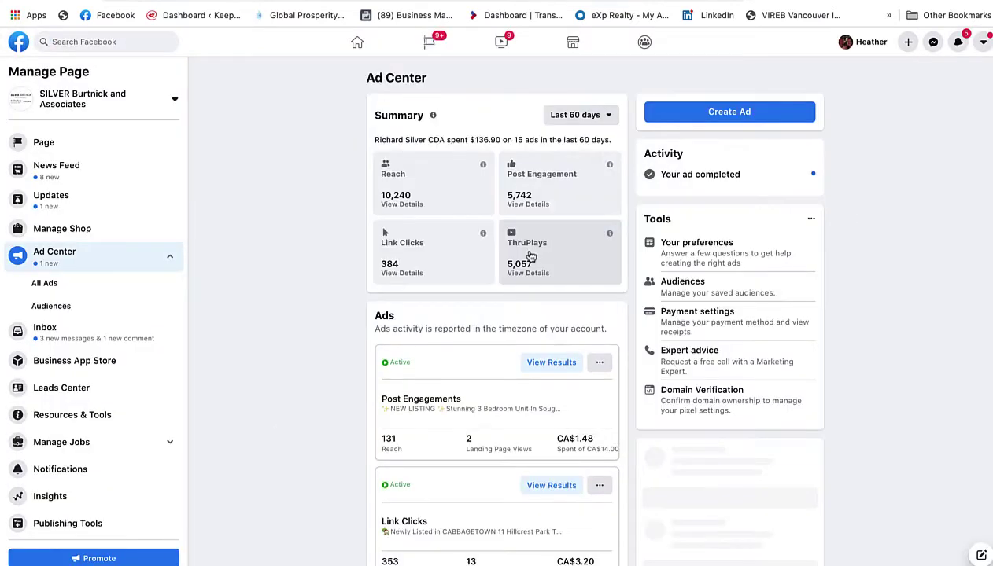
# View results for the fourth ad, the Cabbagetown 11 Hillcrest Park Link Clicks ad.
pyautogui.scroll(-2, 397, 398)
pyautogui.scroll(-2, 397, 397)
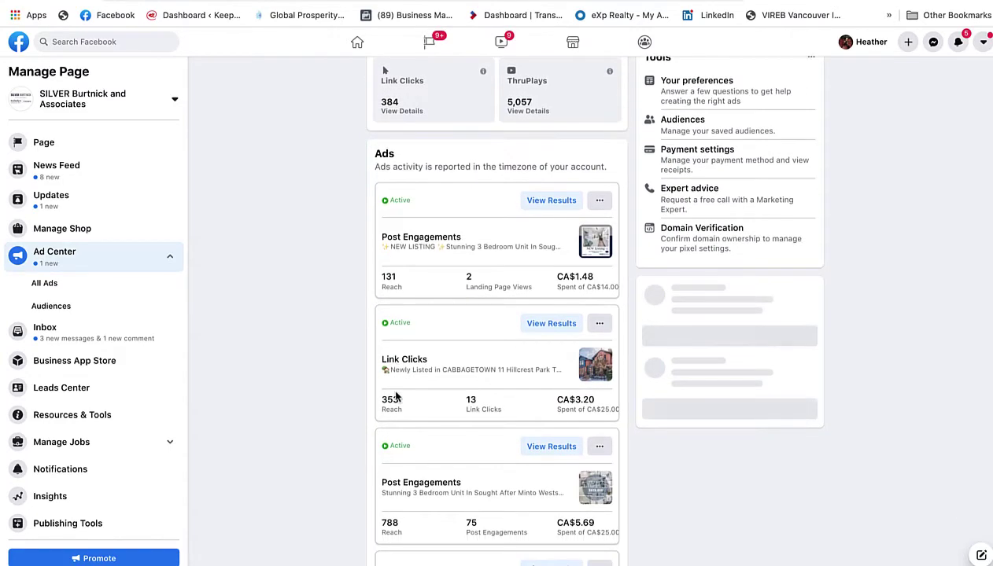
pyautogui.scroll(-1, 397, 393)
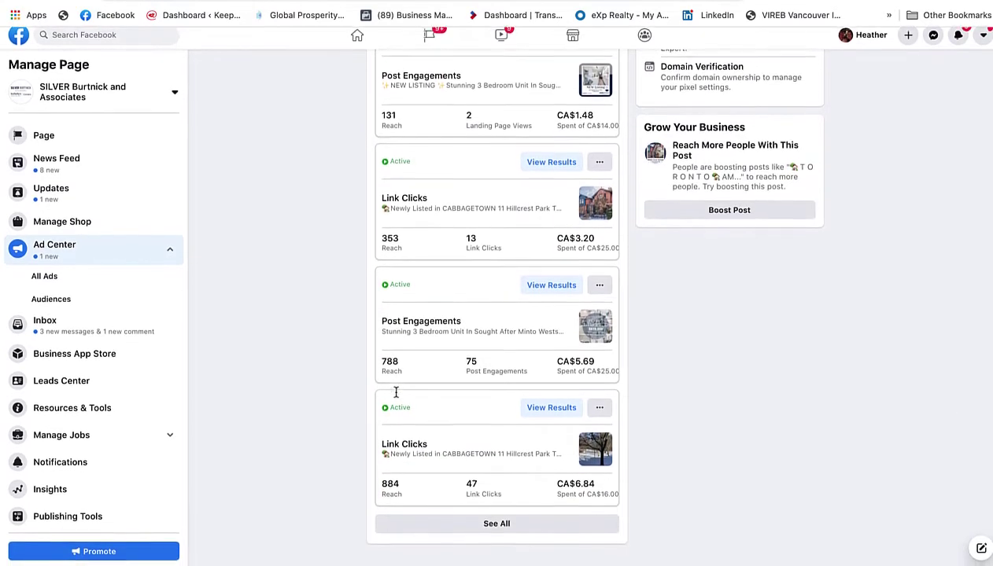
pyautogui.click(547, 414)
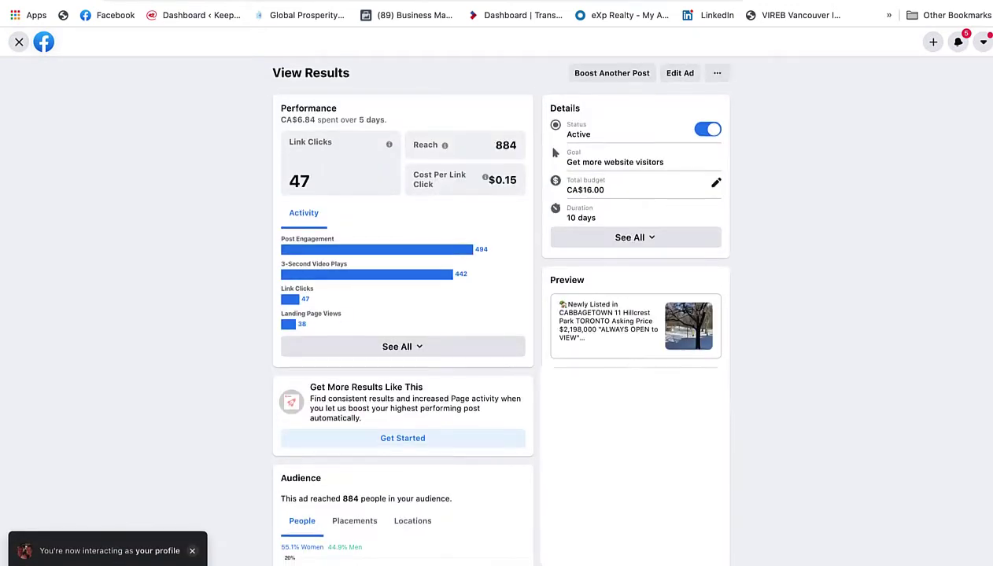
# Scroll through the ad's results page to review its Audience Details.
pyautogui.scroll(-1, 493, 311)
pyautogui.scroll(-5, 403, 310)
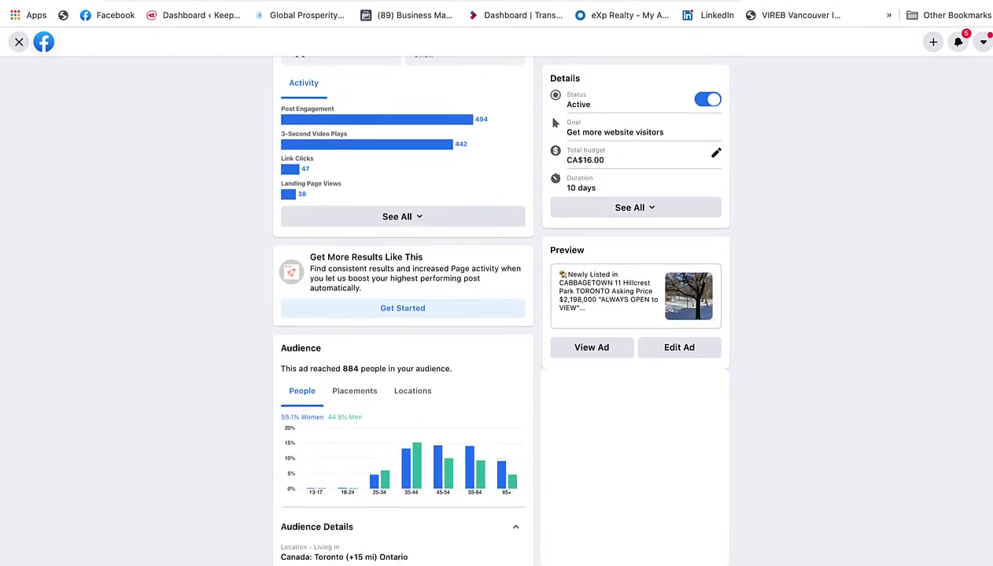
pyautogui.scroll(-3, 403, 310)
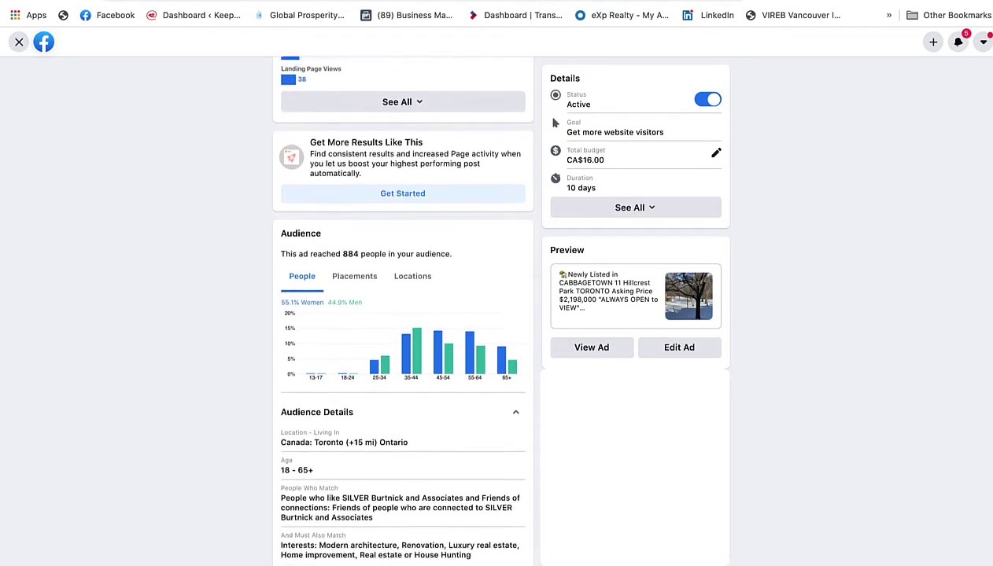
pyautogui.scroll(6, 403, 311)
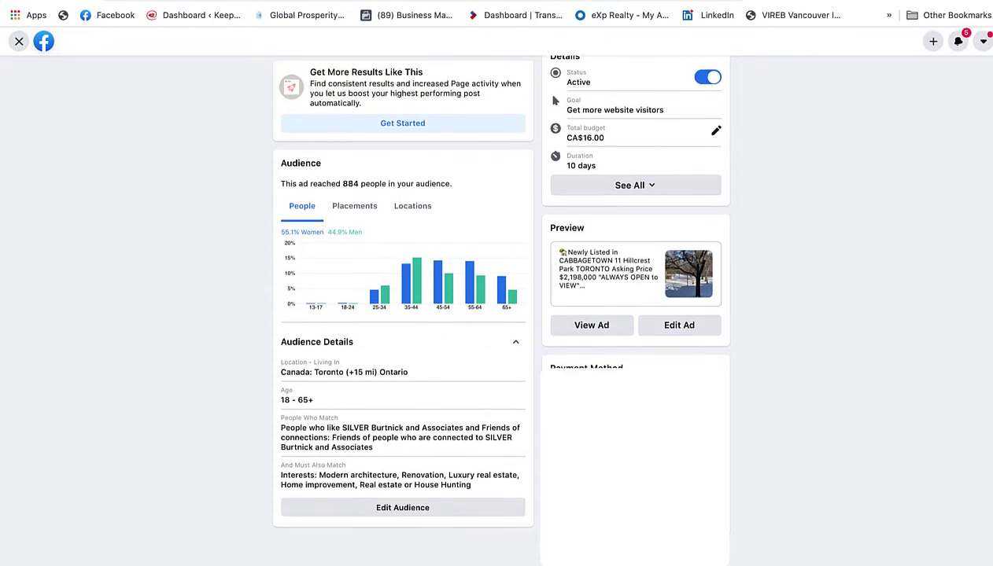
pyautogui.scroll(2, 403, 310)
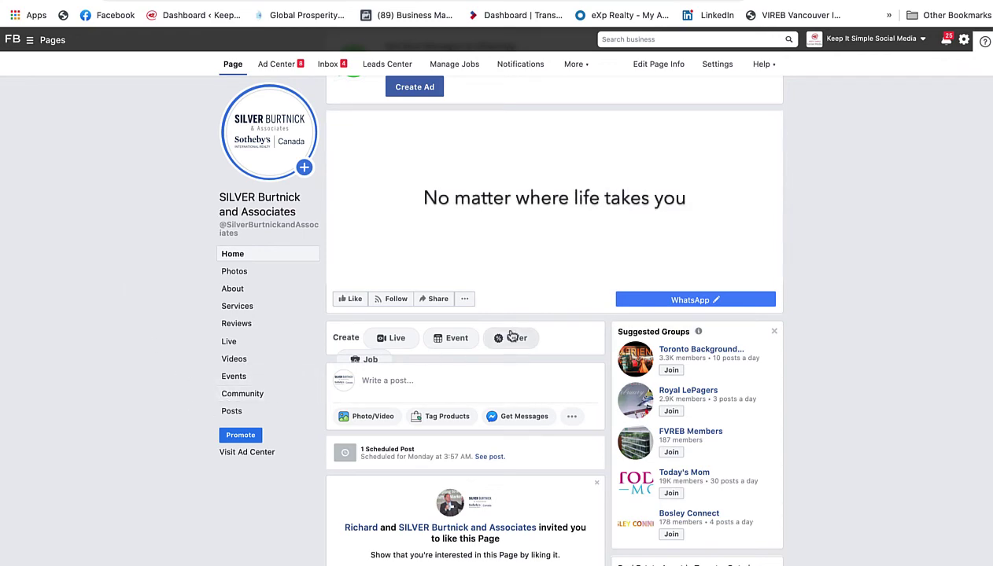
# Scroll the Page timeline to the 11 Hillcrest Park 'SOLD Over Asking' post and its Boost Again button.
pyautogui.scroll(-1, 511, 336)
pyautogui.scroll(-1, 511, 336)
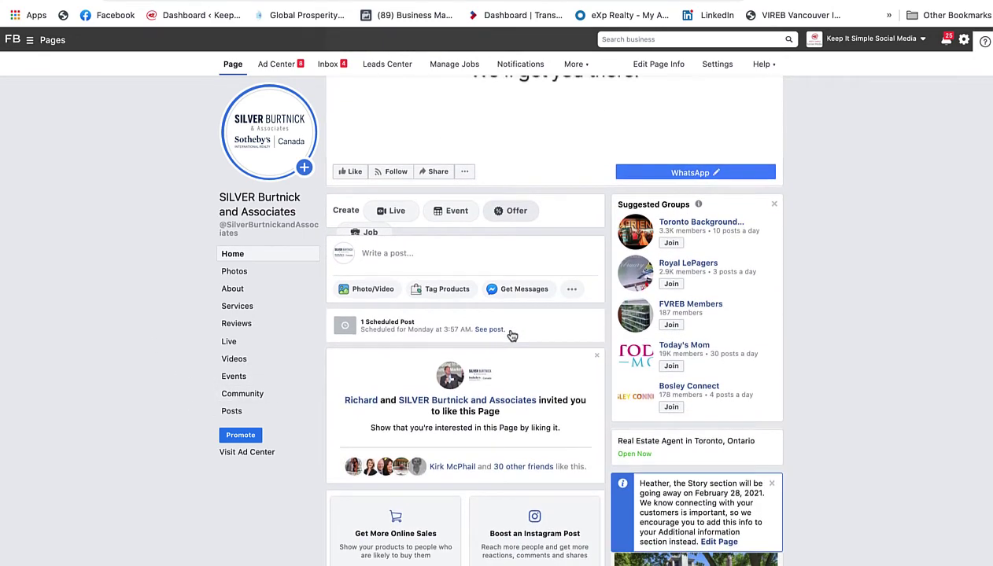
pyautogui.scroll(-3, 511, 336)
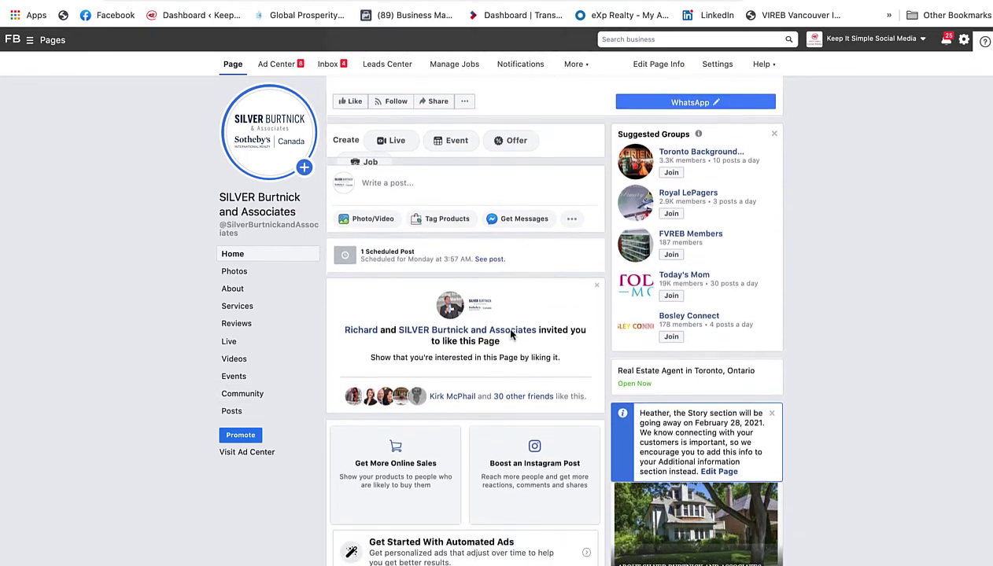
pyautogui.scroll(-10, 511, 336)
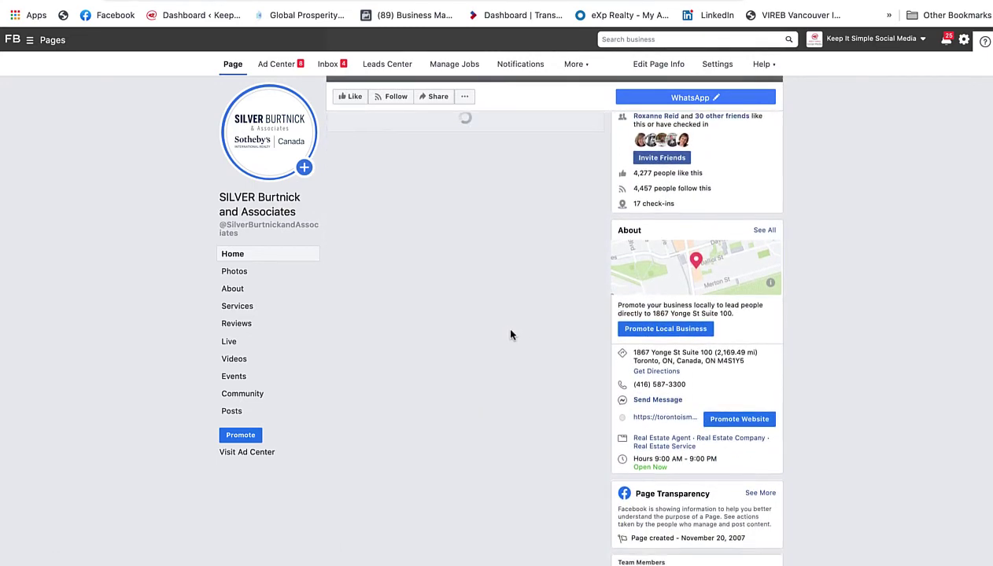
pyautogui.scroll(-5, 510, 335)
pyautogui.scroll(-3, 510, 335)
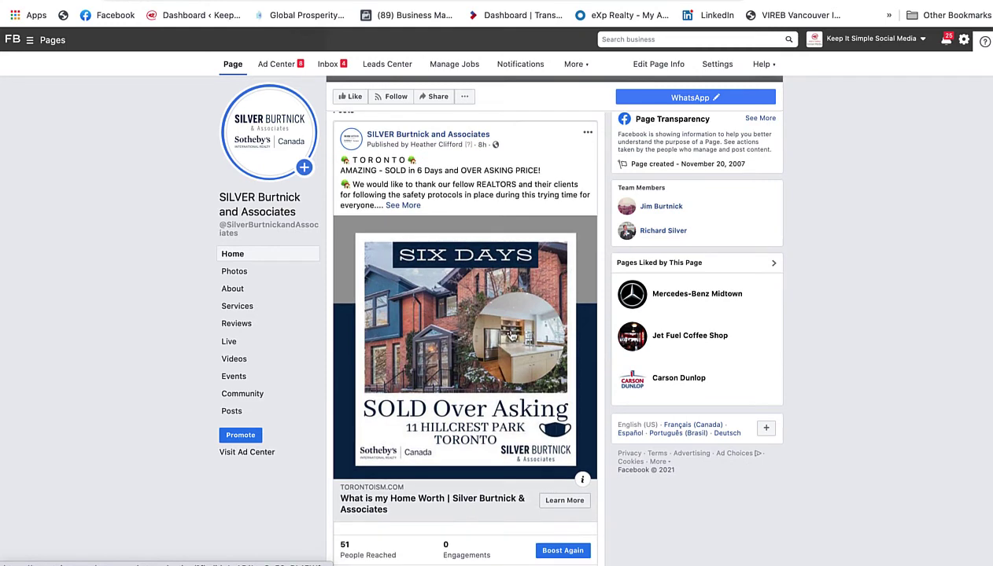
pyautogui.scroll(-1, 511, 336)
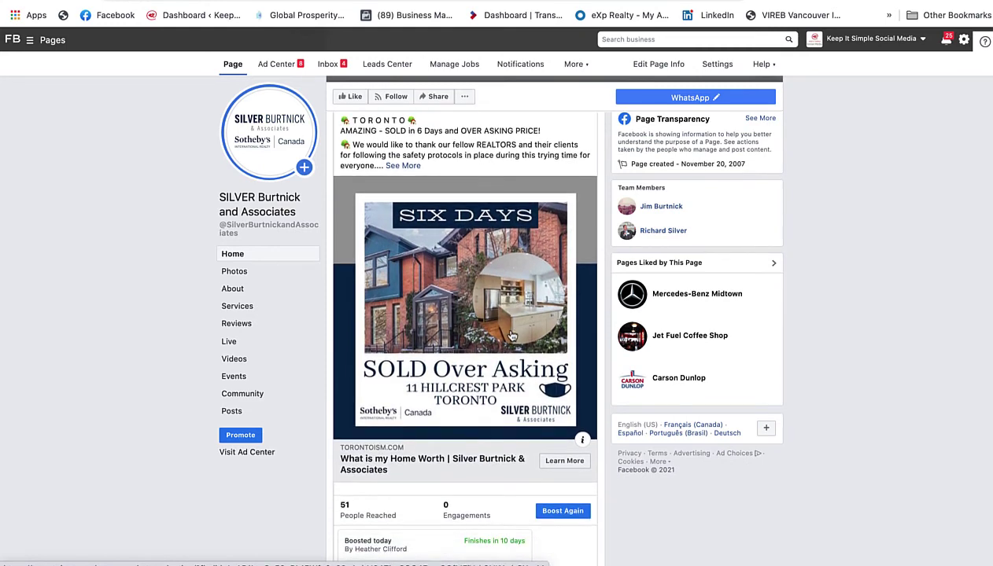
pyautogui.scroll(-8, 511, 336)
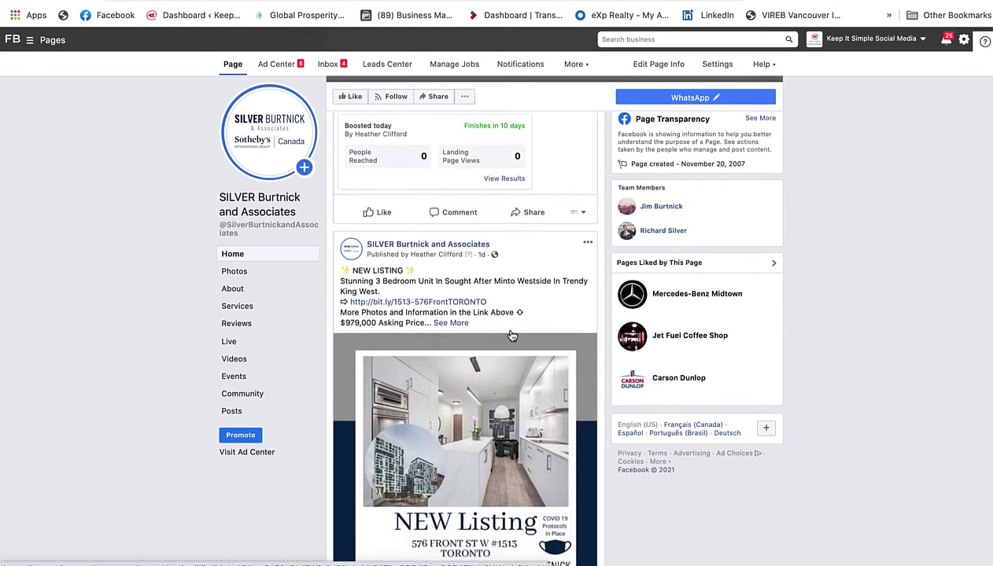
pyautogui.scroll(8, 511, 336)
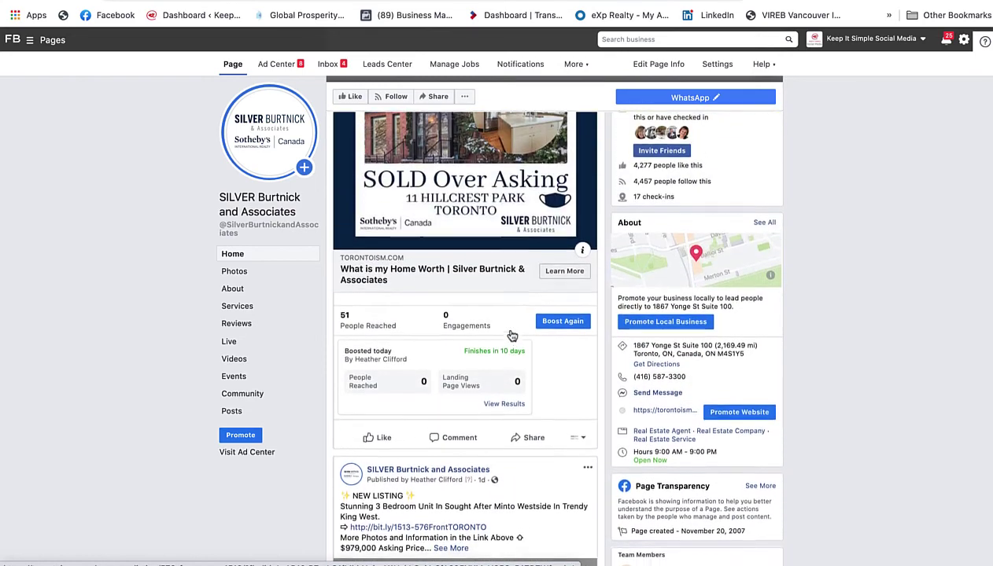
pyautogui.scroll(1, 511, 336)
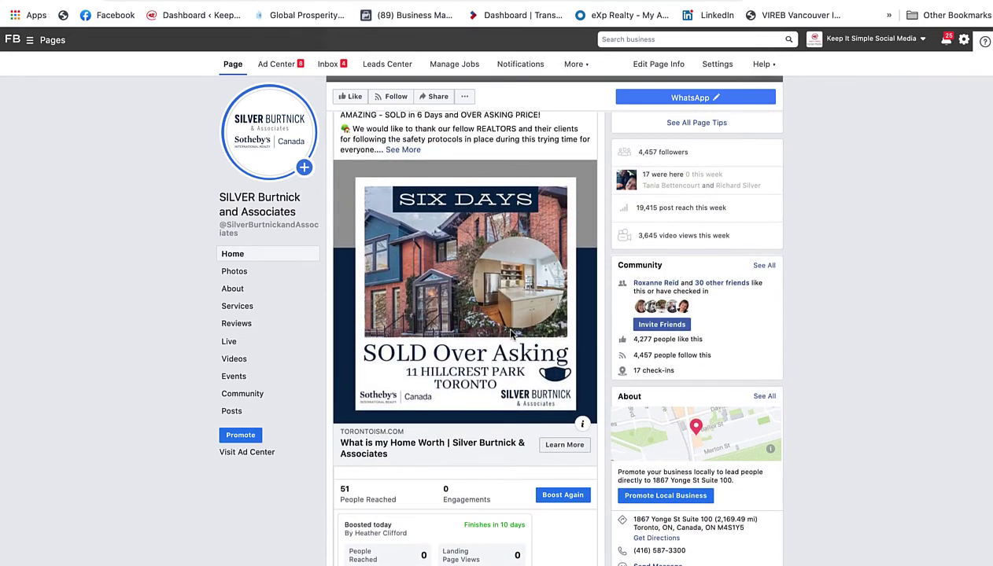
# Boost the 'SOLD Over Asking' post again with Special Ad Category set to Housing.
pyautogui.click(574, 499)
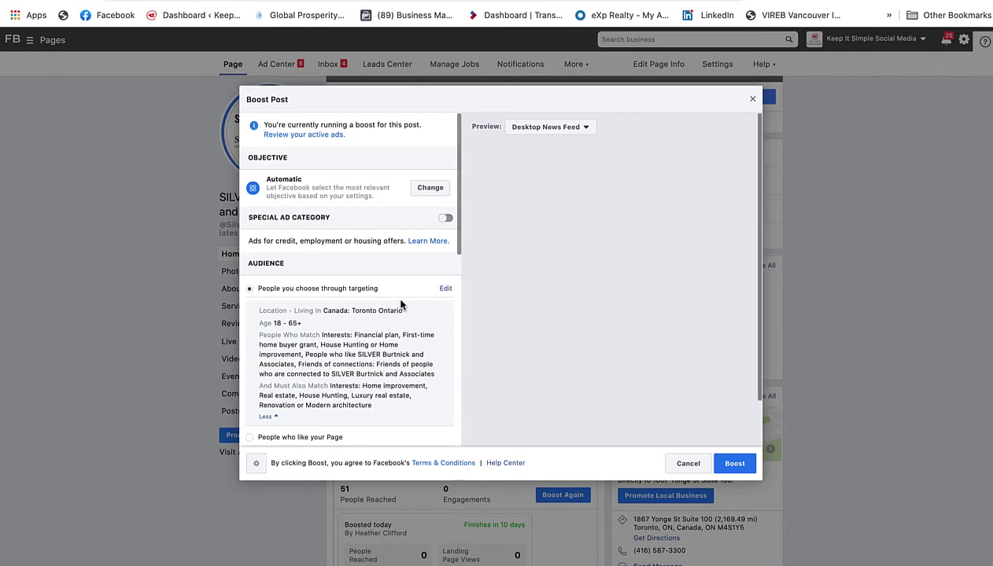
pyautogui.click(446, 219)
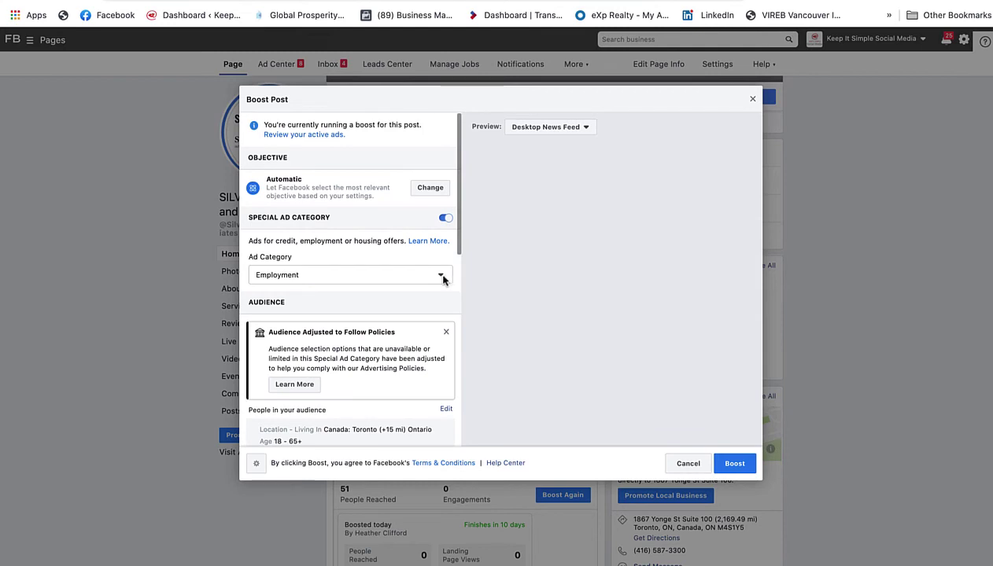
pyautogui.click(439, 277)
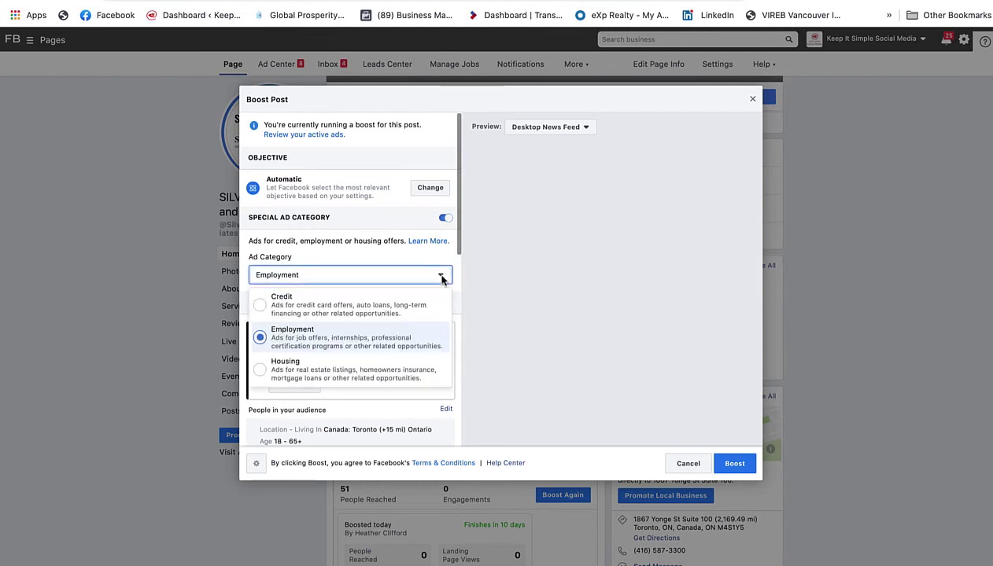
pyautogui.click(370, 373)
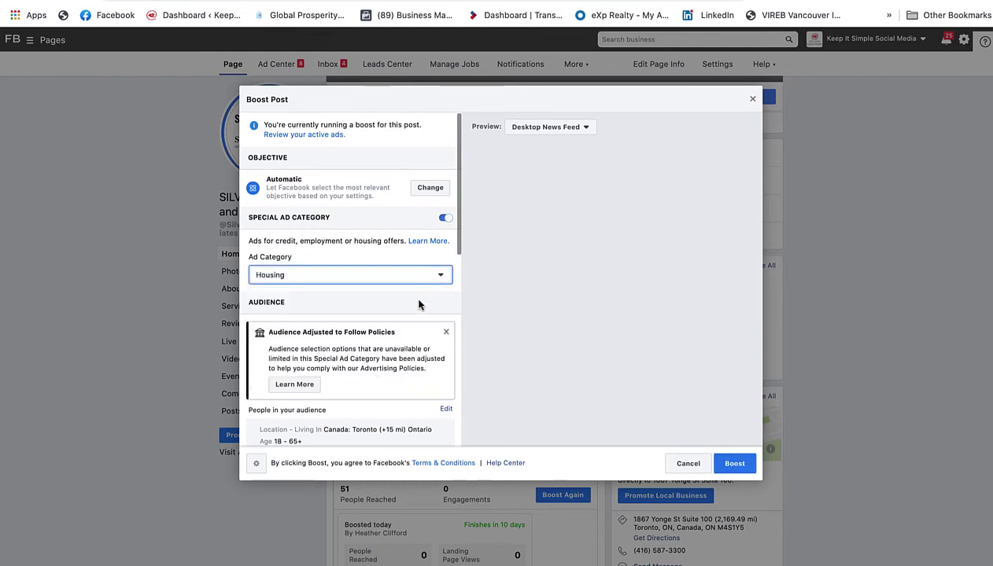
# Review the Toronto audience and the $20.00, 10-day budget in the Boost Post form.
pyautogui.scroll(-5, 419, 306)
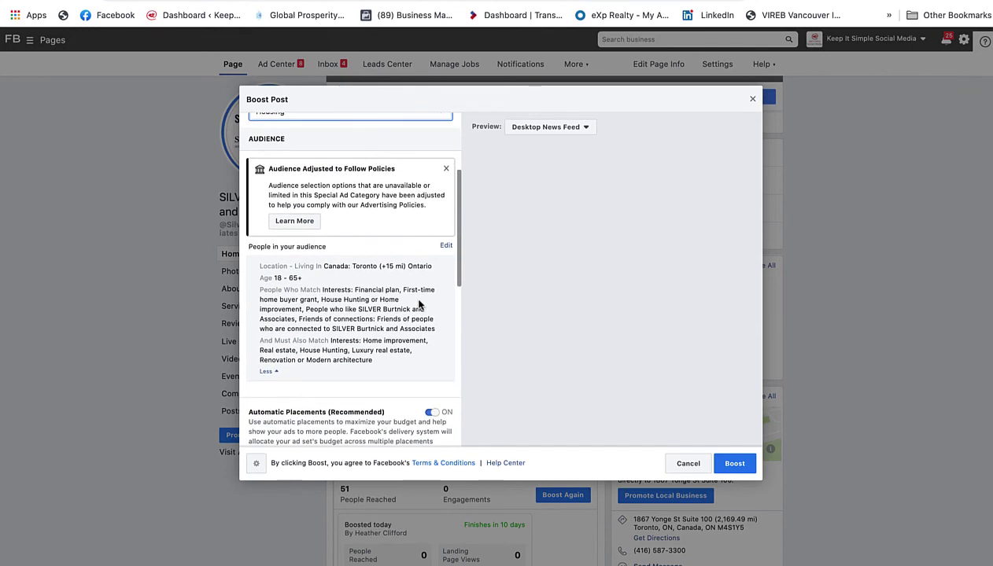
pyautogui.scroll(-2, 419, 306)
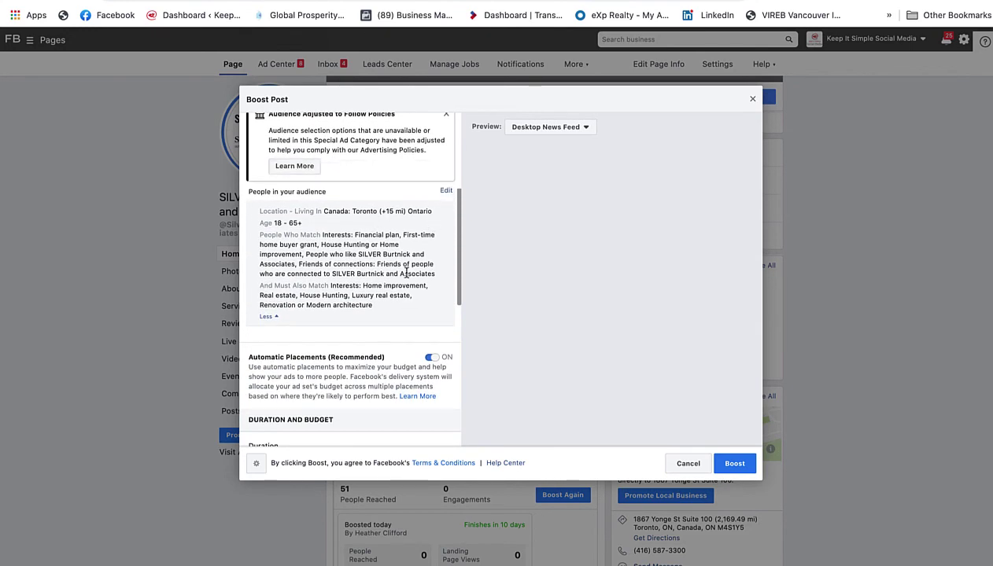
pyautogui.scroll(7, 406, 276)
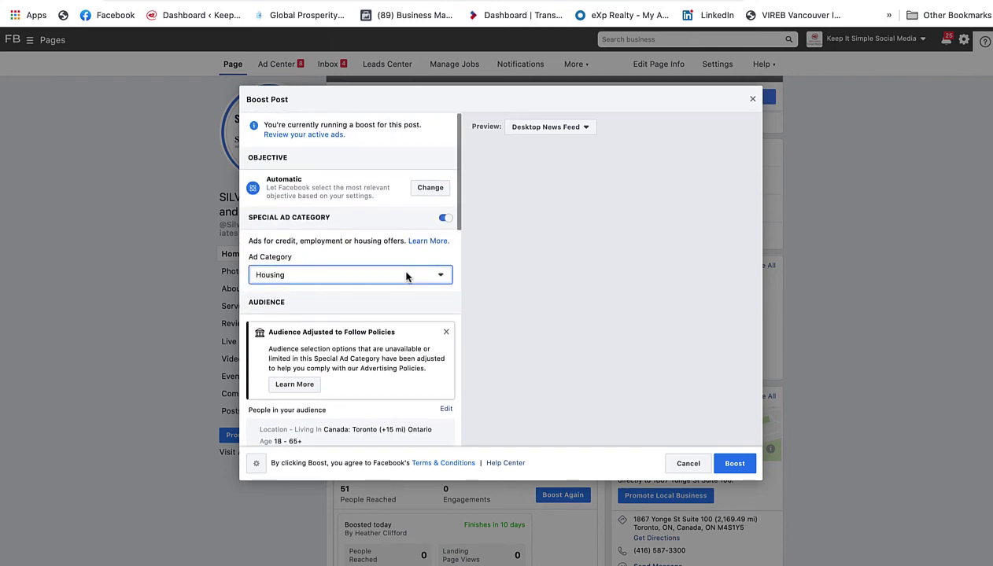
pyautogui.scroll(-9, 407, 276)
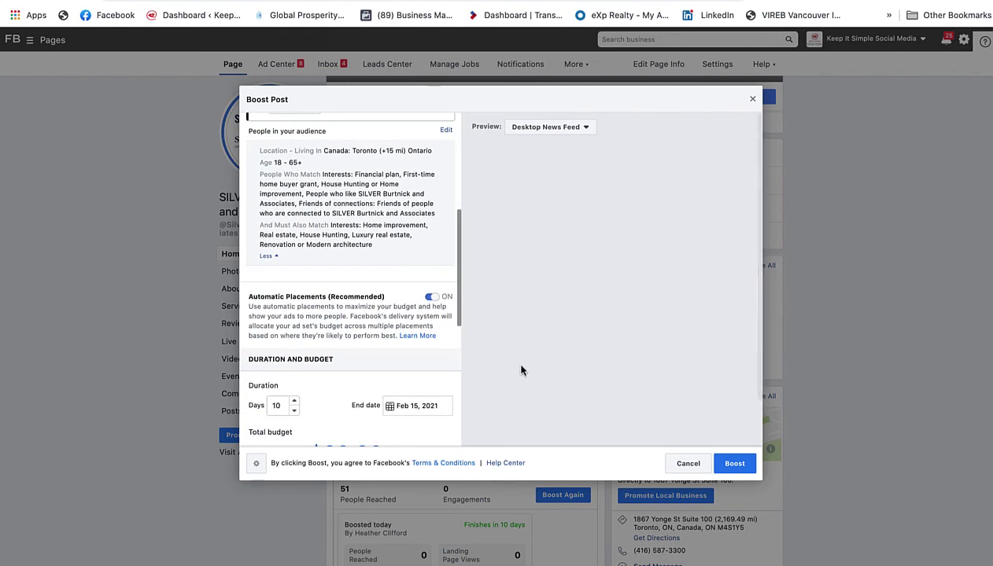
pyautogui.scroll(-5, 363, 340)
pyautogui.scroll(-1, 360, 340)
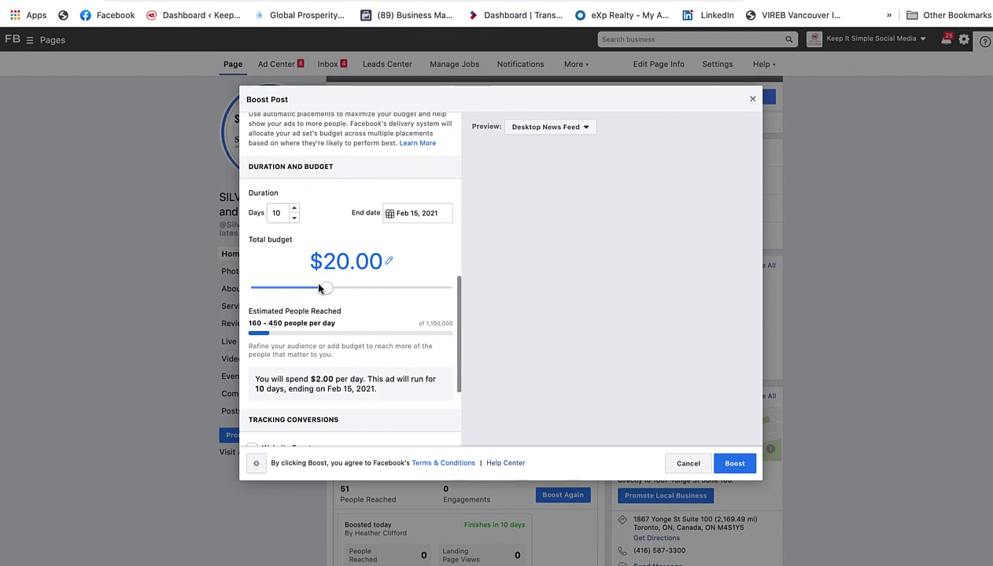
pyautogui.scroll(6, 319, 289)
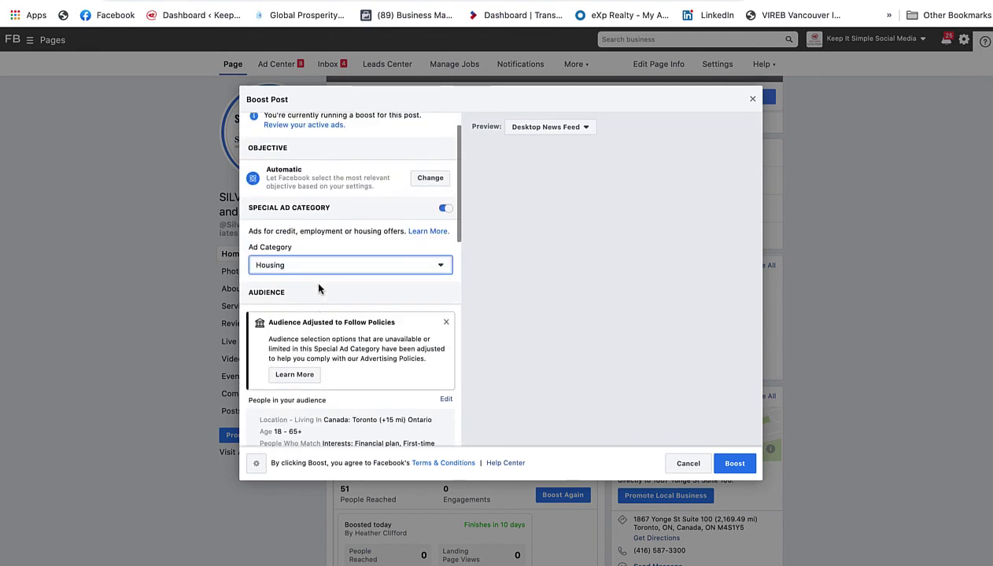